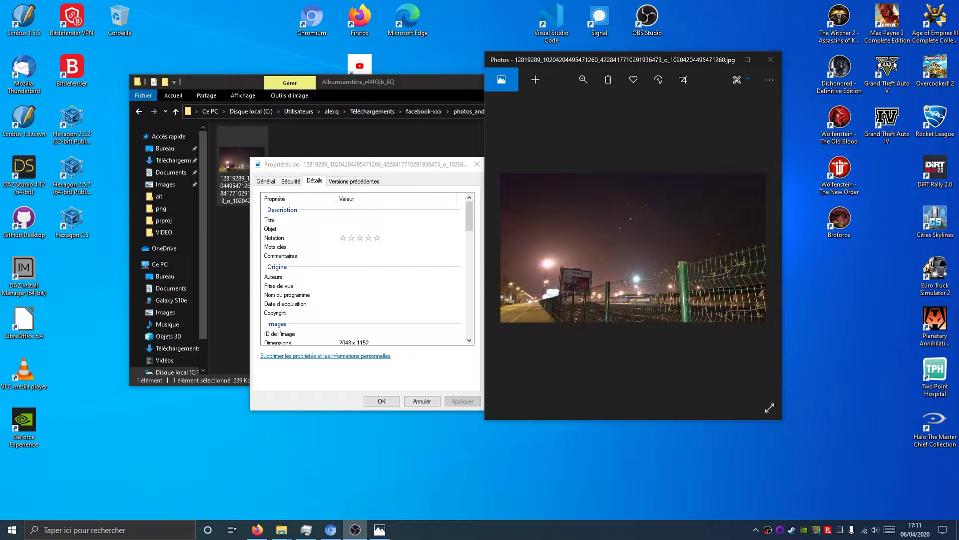
Step: Switch to Firefox and review the open Java, ExifTool, facebook-data-image-exif and Flash Renamer pages
{"action": "left_click", "coordinate": [576, 61]}
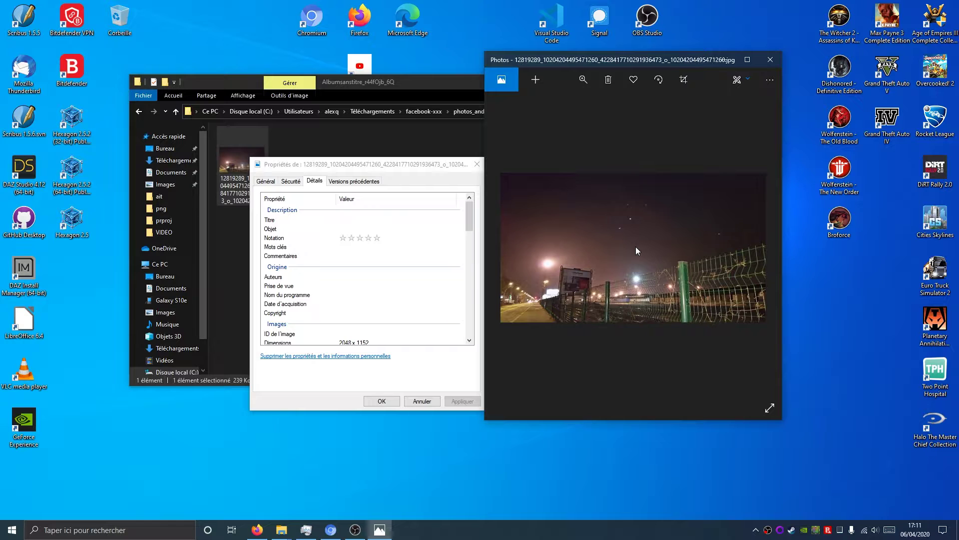
{"action": "left_click", "coordinate": [257, 530]}
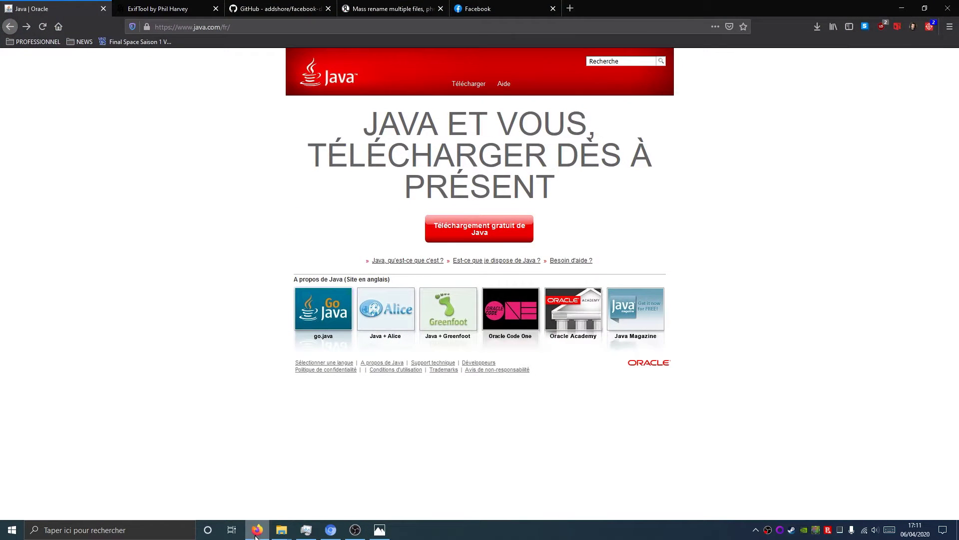
{"action": "left_click", "coordinate": [157, 9]}
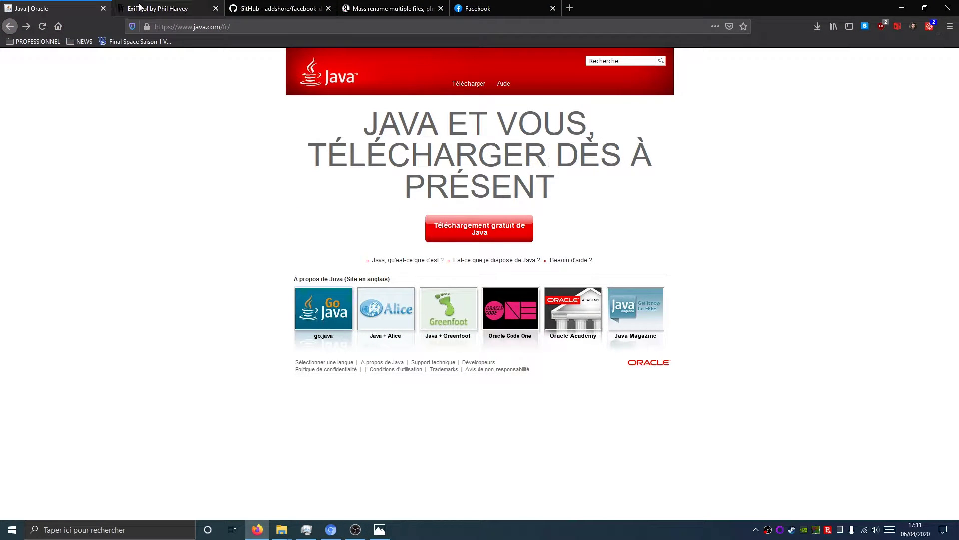
{"action": "key", "text": "ctrl+Tab"}
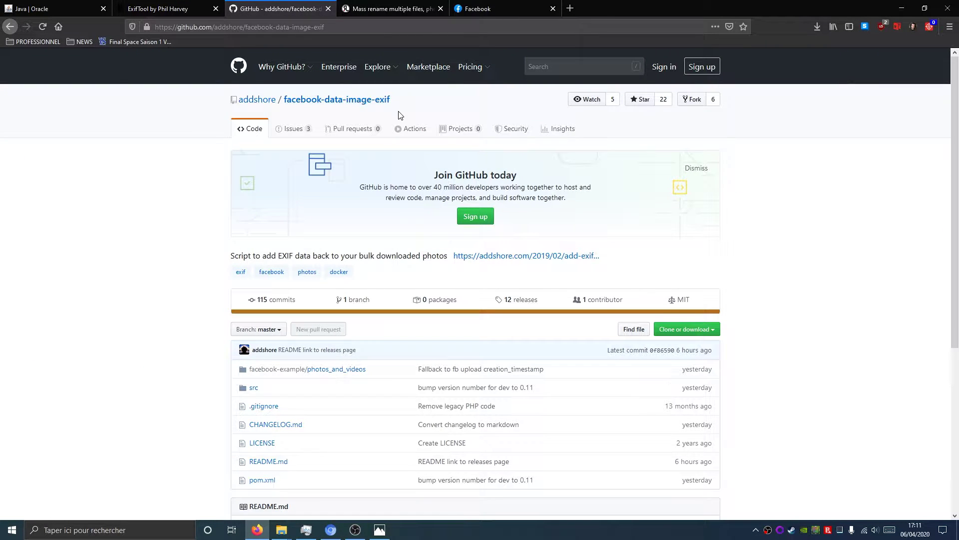
{"action": "left_click", "coordinate": [412, 7]}
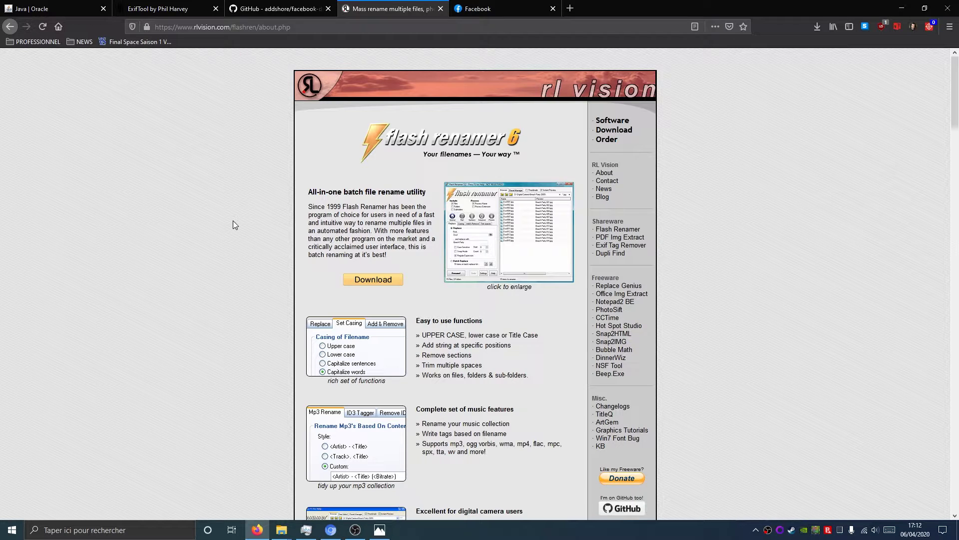
Step: In the Facebook account settings, go through Vos informations Facebook and the photo and video transfer option to open Télécharger vos informations
{"action": "left_click", "coordinate": [493, 4]}
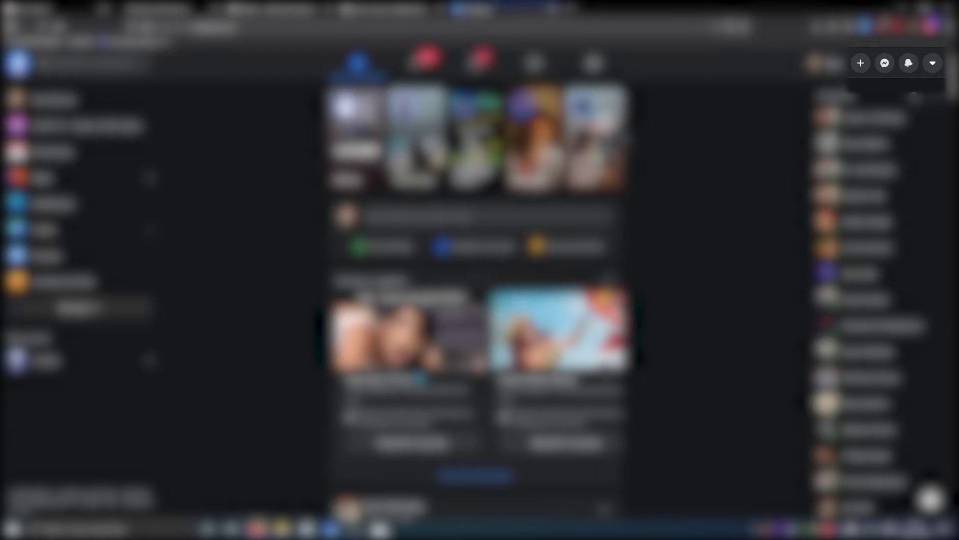
{"action": "left_click", "coordinate": [932, 64]}
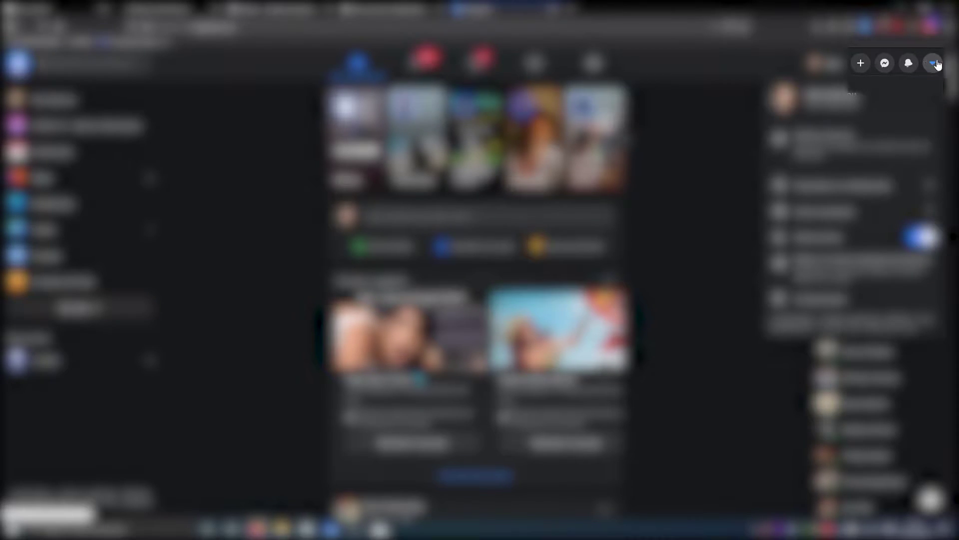
{"action": "left_click", "coordinate": [826, 188]}
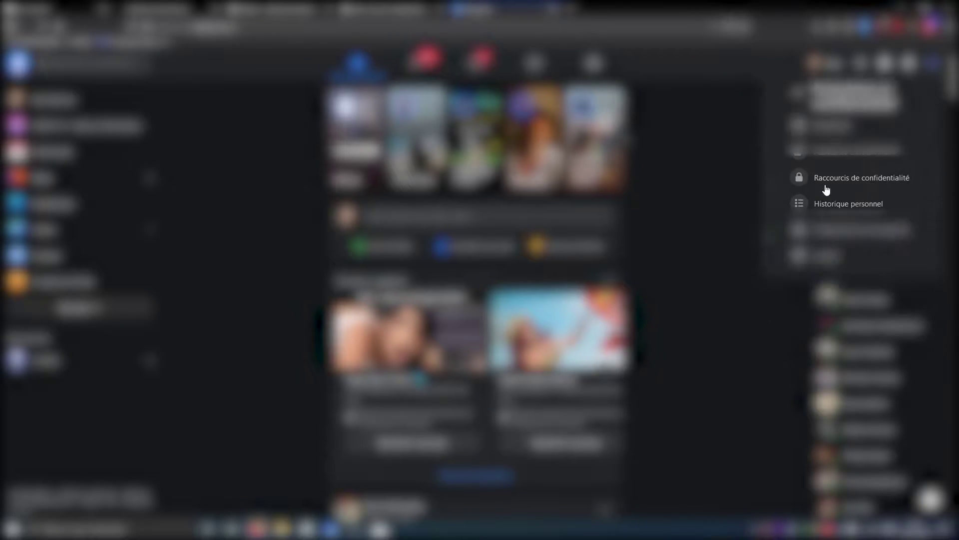
{"action": "left_click", "coordinate": [828, 127]}
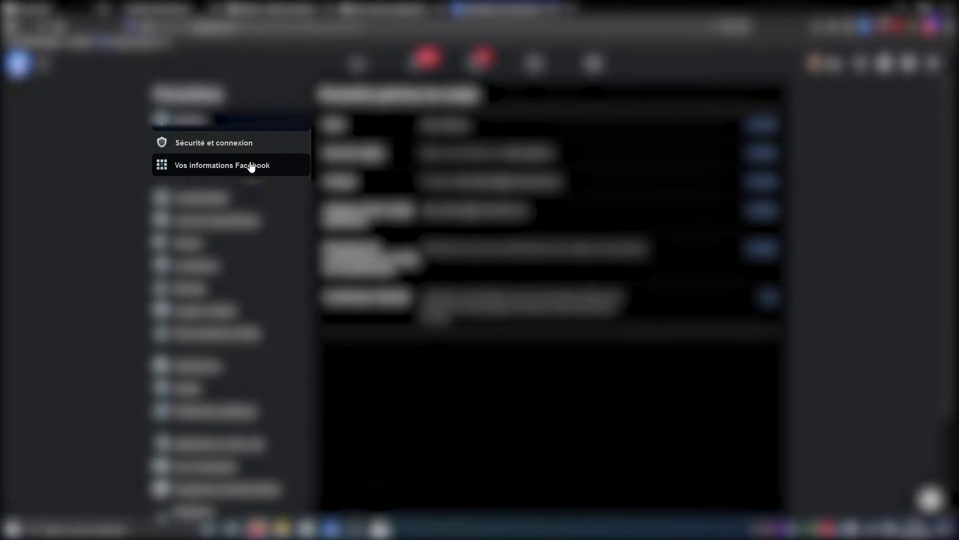
{"action": "left_click", "coordinate": [251, 166]}
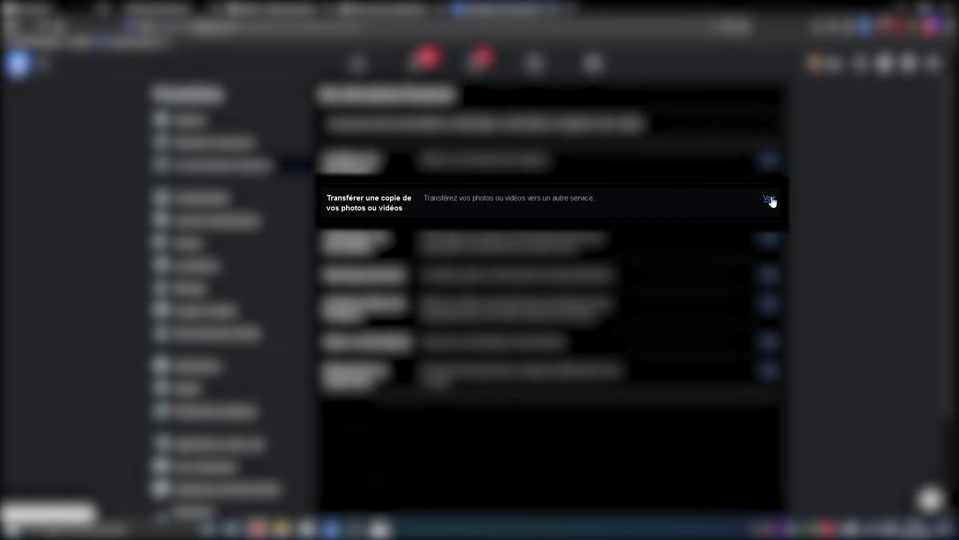
{"action": "left_click", "coordinate": [769, 199]}
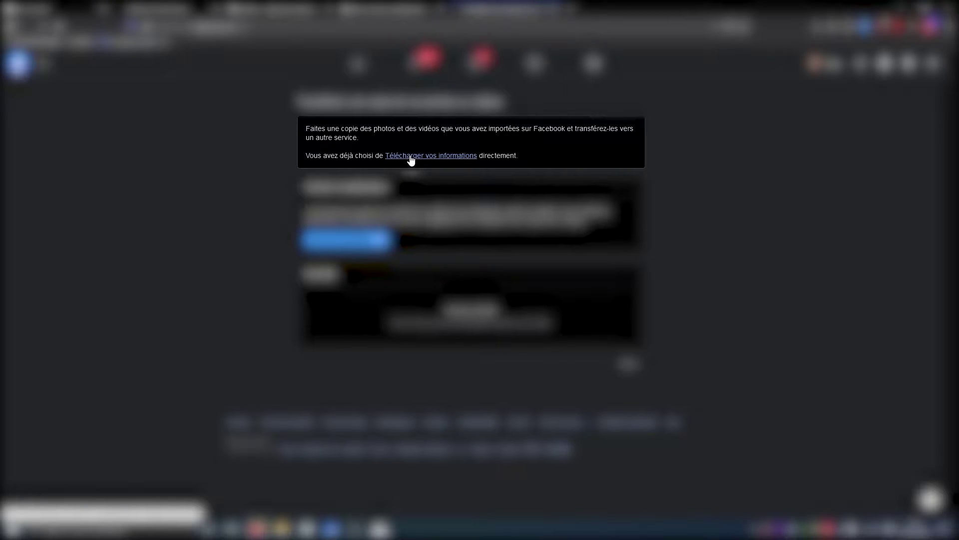
{"action": "left_click", "coordinate": [411, 156]}
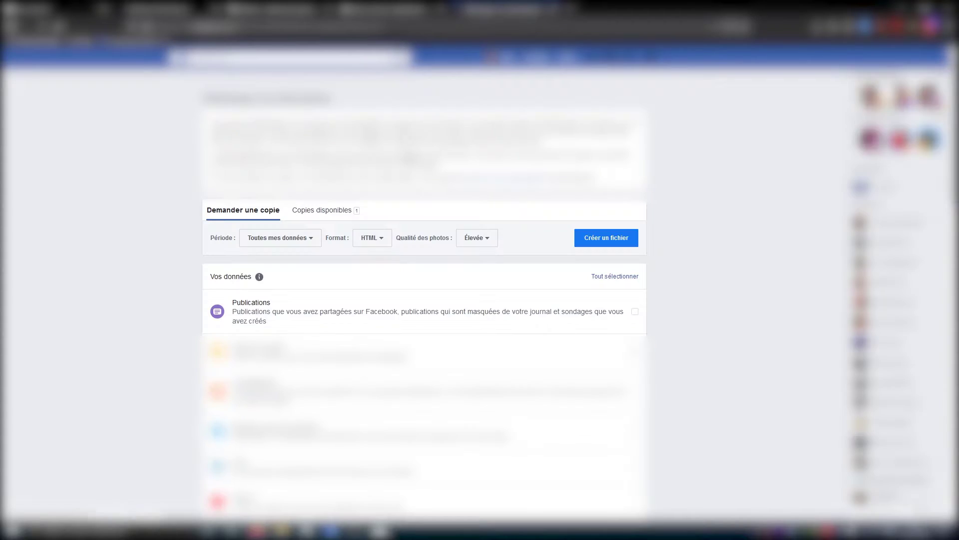
Step: Set the format of the requested data copy to JSON and show the available copies
{"action": "left_click", "coordinate": [381, 239]}
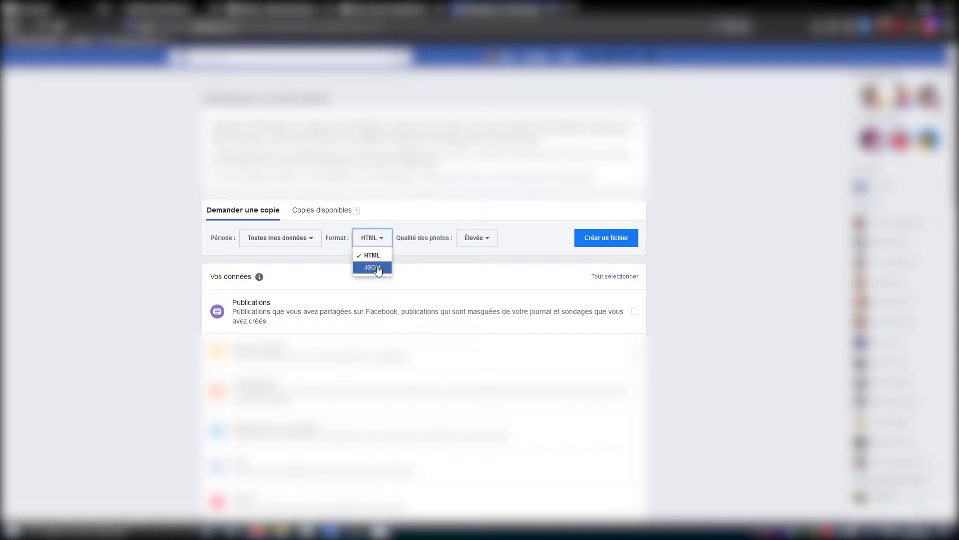
{"action": "left_click", "coordinate": [377, 268]}
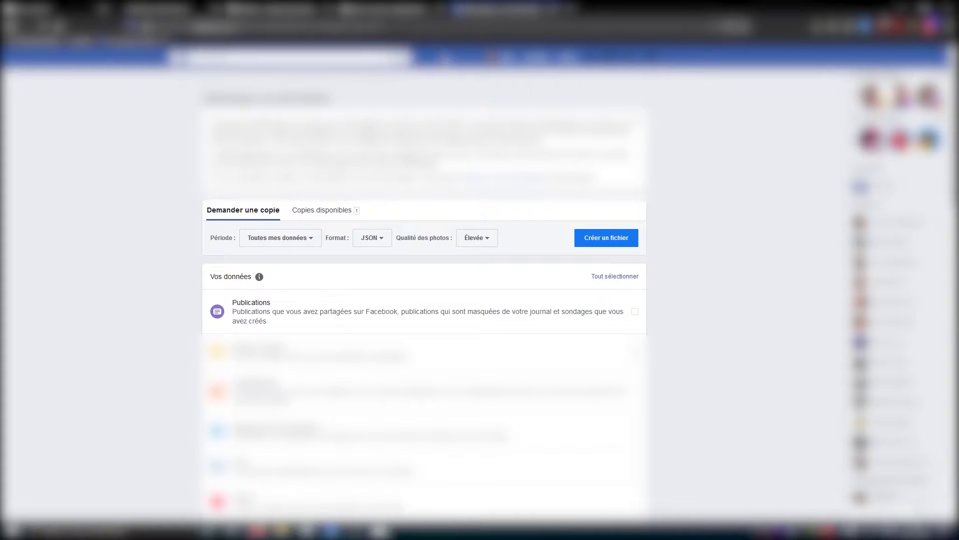
{"action": "left_click", "coordinate": [314, 209]}
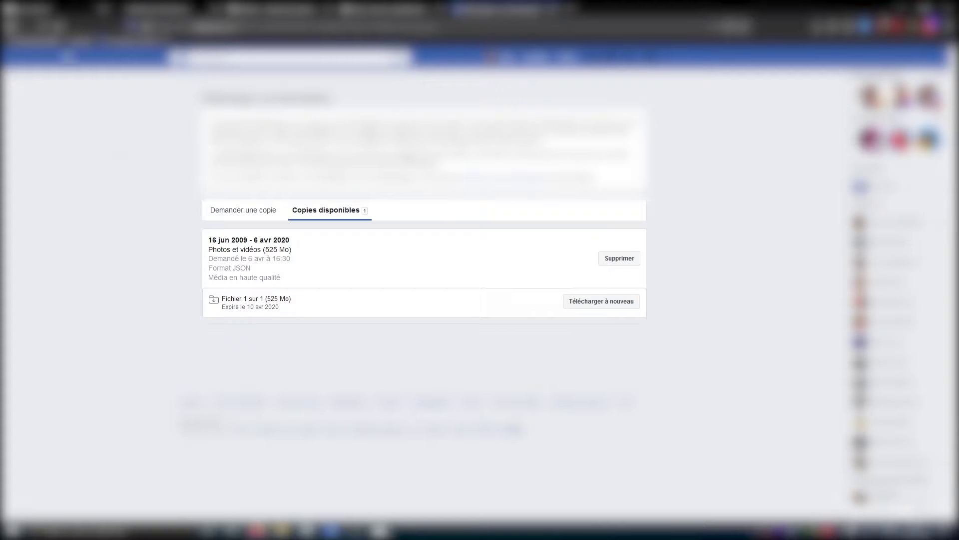
Step: Request the free Java 64-bit installer for Windows from the Java site and cancel saving jre-8u241-windows-x64.exe
{"action": "left_click", "coordinate": [51, 4]}
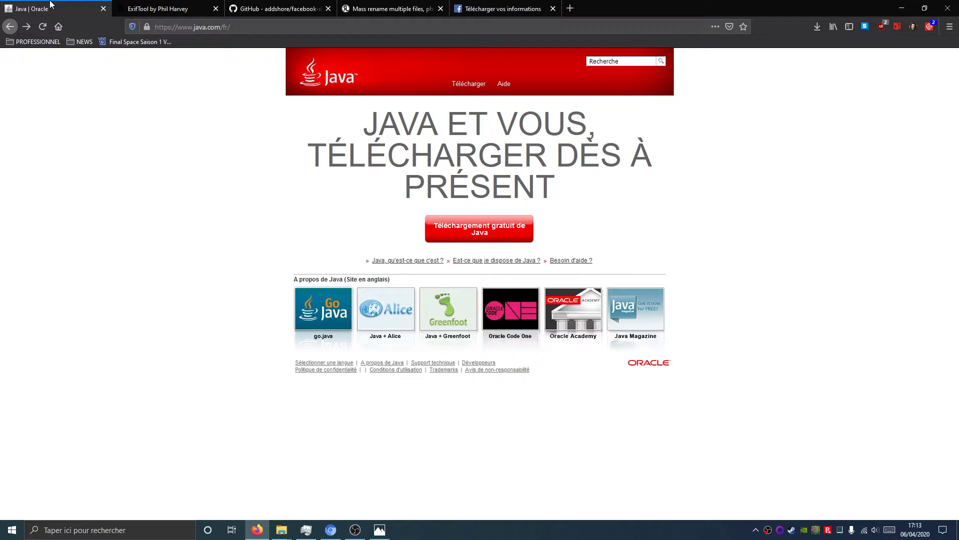
{"action": "left_click", "coordinate": [485, 239]}
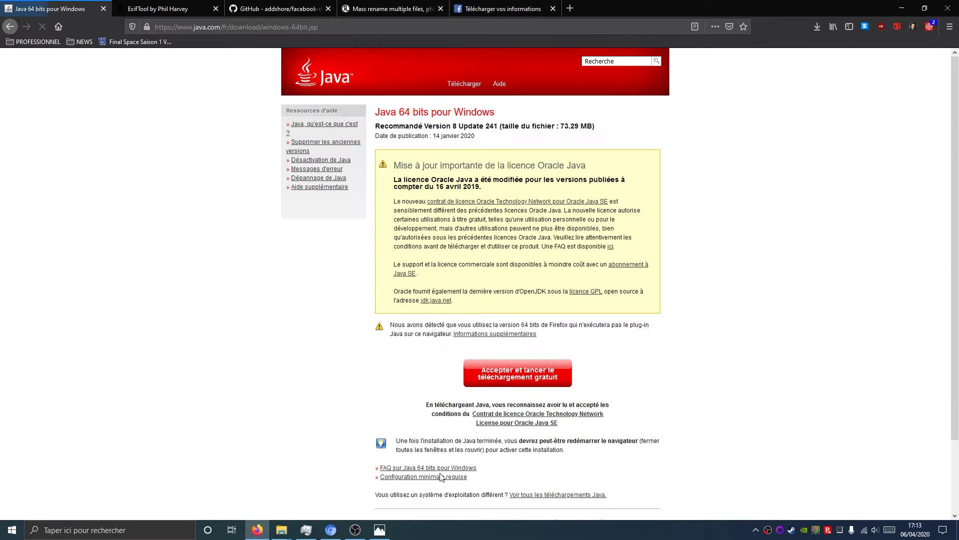
{"action": "left_click", "coordinate": [504, 376]}
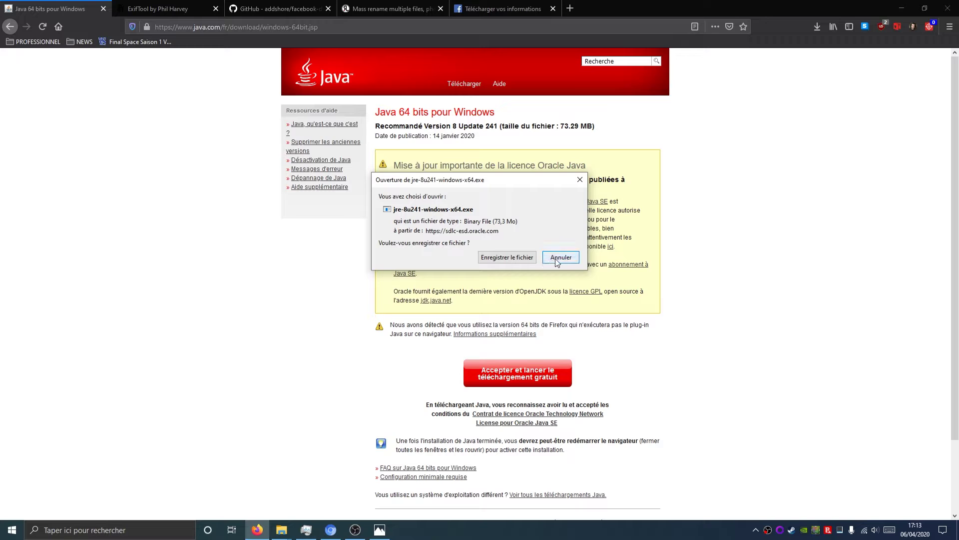
{"action": "left_click", "coordinate": [559, 257]}
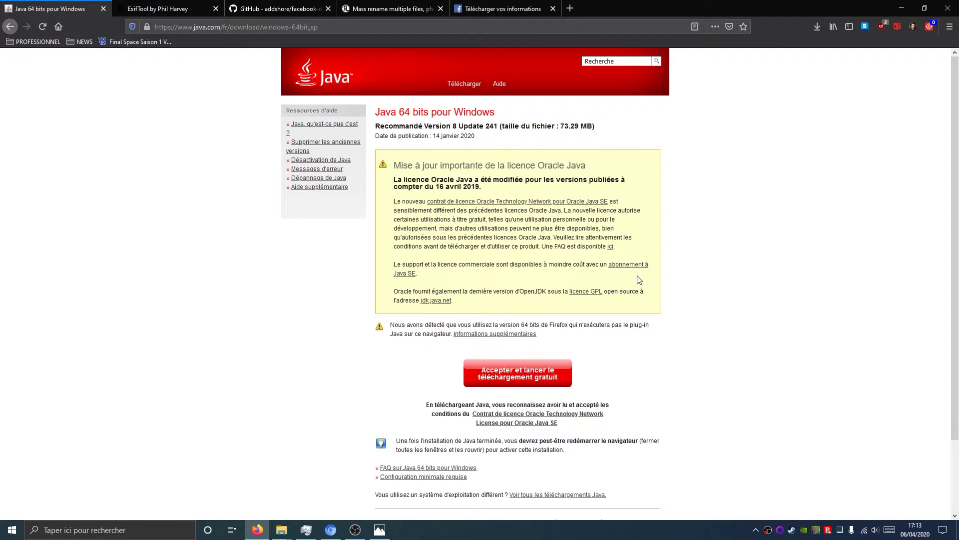
Step: Request the Windows executable archive exiftool-11.93.zip from the ExifTool site and cancel saving it
{"action": "left_click", "coordinate": [189, 7]}
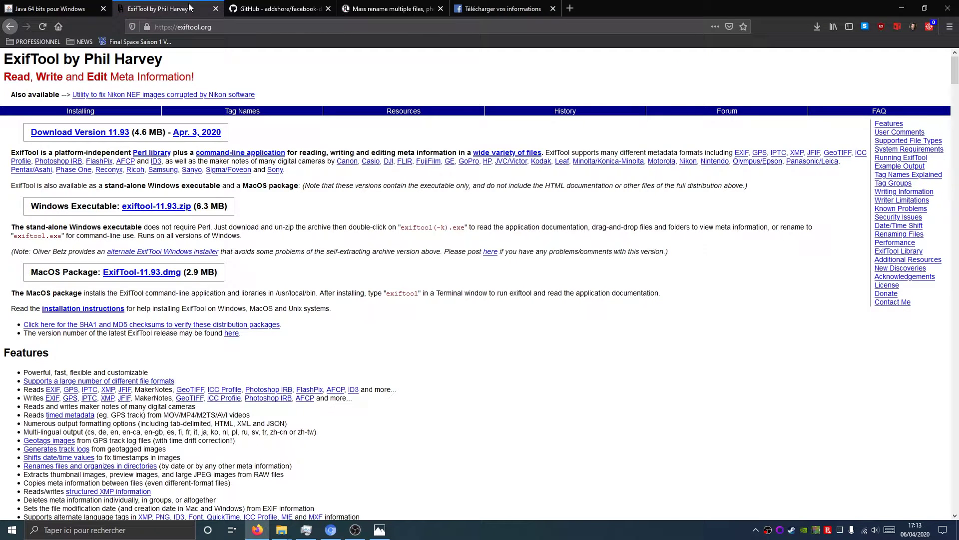
{"action": "left_click", "coordinate": [174, 209]}
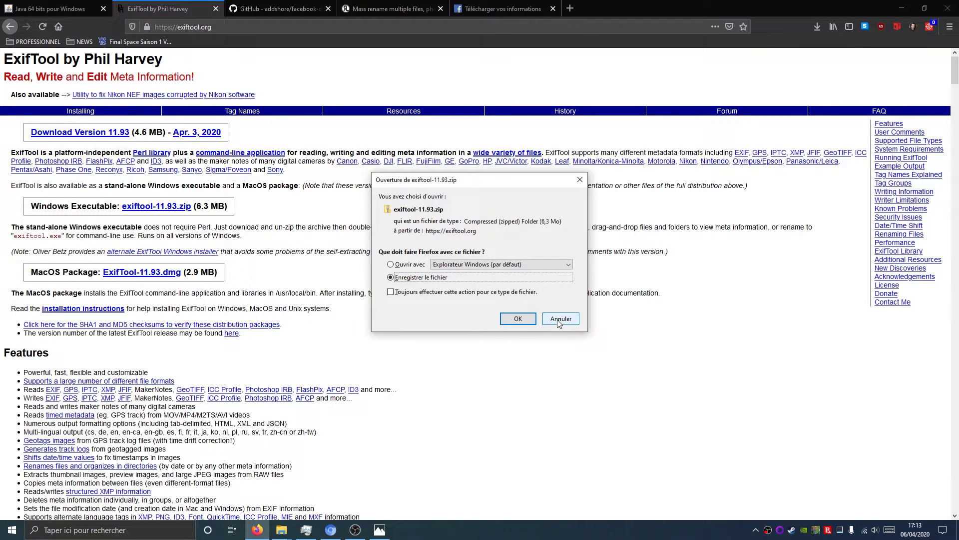
{"action": "left_click", "coordinate": [558, 321]}
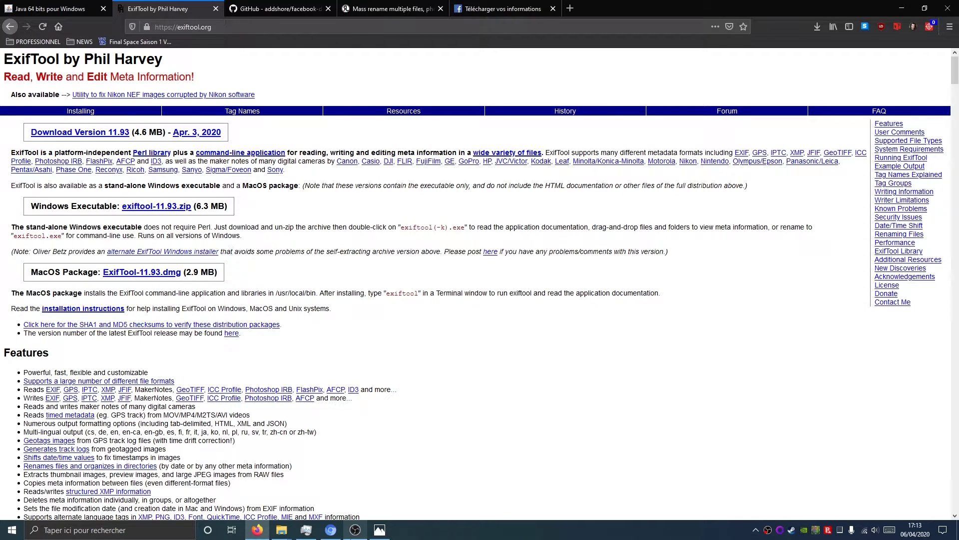
Step: Switch to File Explorer and open the exiftool-11.93 folder inside Téléchargements
{"action": "mouse_move", "coordinate": [282, 530]}
{"action": "left_click", "coordinate": [299, 492]}
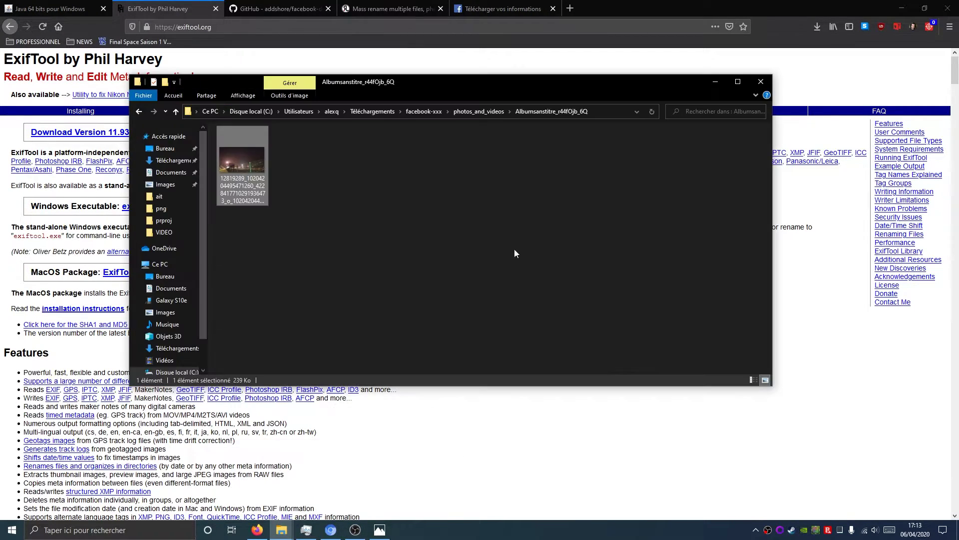
{"action": "left_click", "coordinate": [374, 112]}
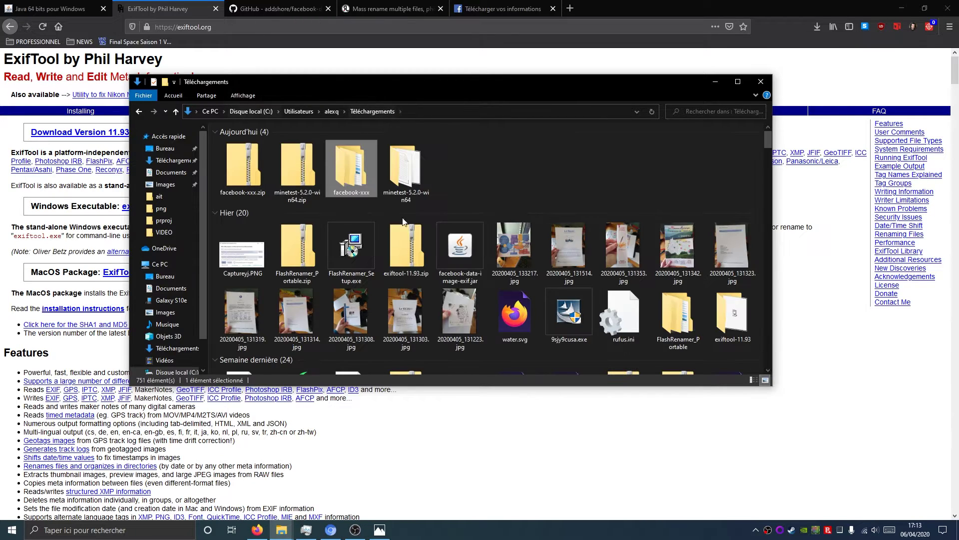
{"action": "double_click", "coordinate": [721, 301]}
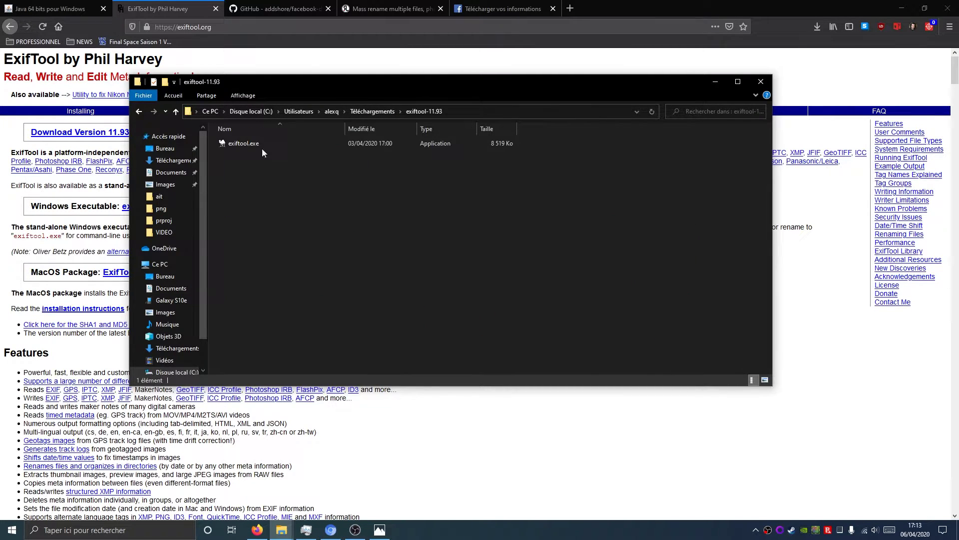
Step: Rename exiftool.exe as exiftool-(k).exe
{"action": "left_click", "coordinate": [243, 146]}
{"action": "left_click", "coordinate": [247, 145]}
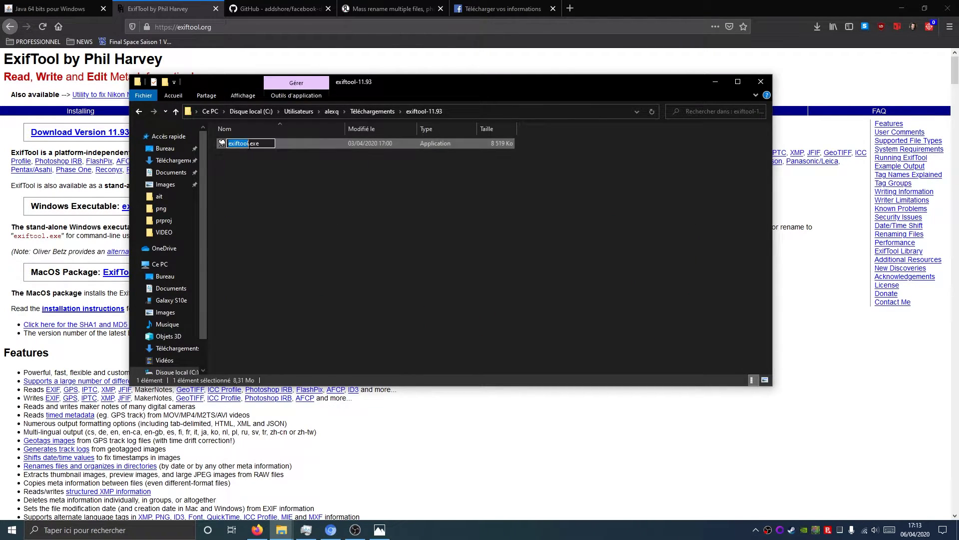
{"action": "type", "text": "-("}
{"action": "type", "text": "k)"}
{"action": "key", "text": "Return"}
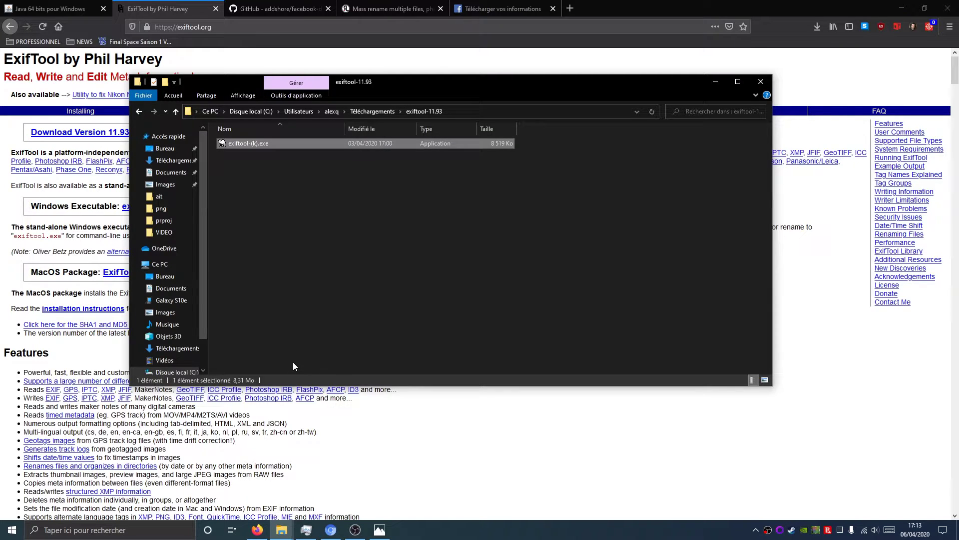
Step: Remove the -(k) suffix from the executable so the file is named exiftool.exe
{"action": "left_click", "coordinate": [250, 146]}
{"action": "left_click", "coordinate": [250, 143]}
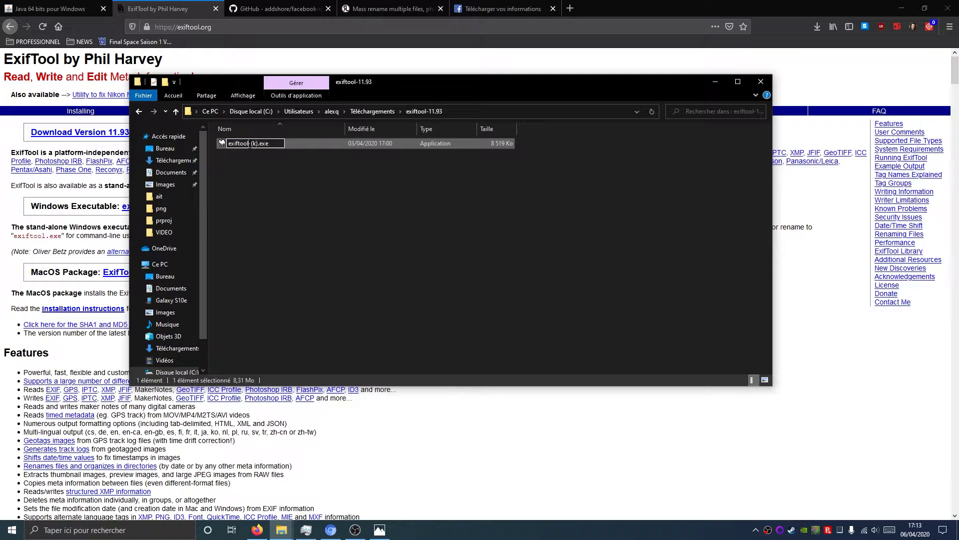
{"action": "key", "text": "Delete"}
{"action": "key", "text": "Delete"}
{"action": "key", "text": "Delete"}
{"action": "key", "text": "Return"}
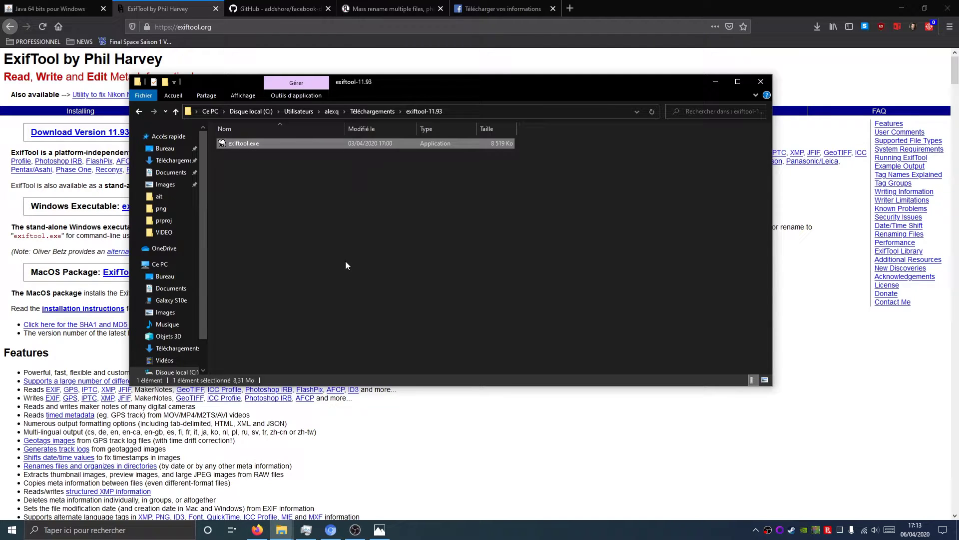
Step: Request facebook-data-image-exif.jar from the 0.10 release on the project's GitHub page and cancel saving it
{"action": "left_click", "coordinate": [279, 9]}
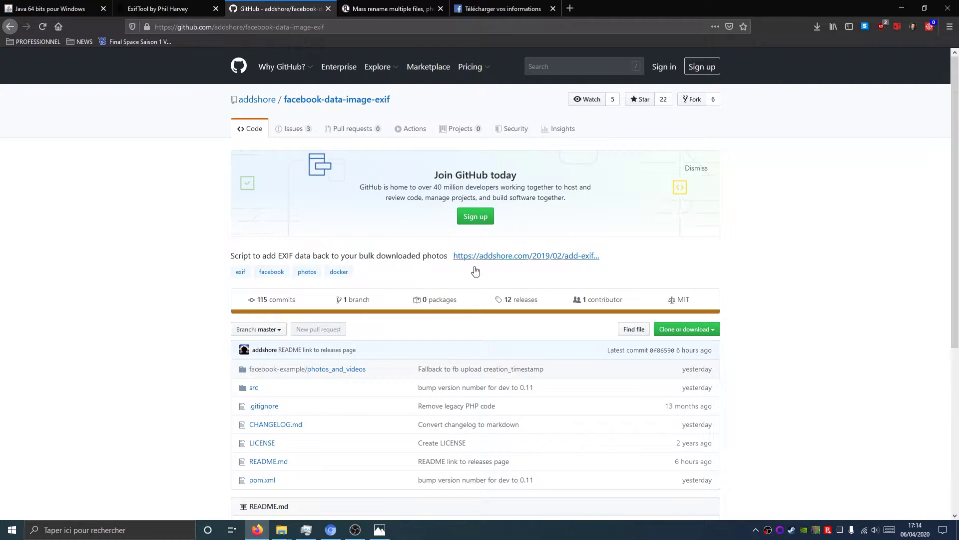
{"action": "left_click", "coordinate": [512, 301]}
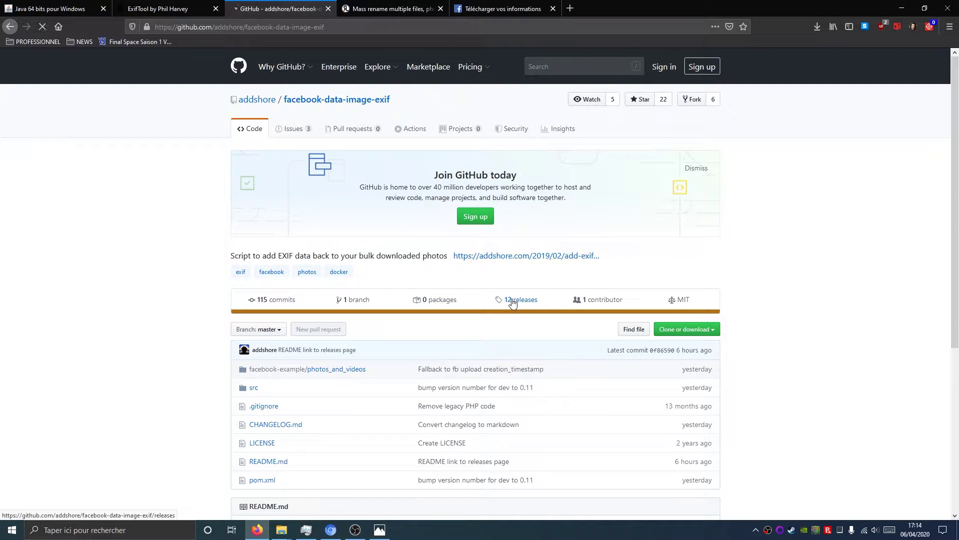
{"action": "scroll", "coordinate": [407, 257], "scroll_direction": "down", "scroll_amount": 4}
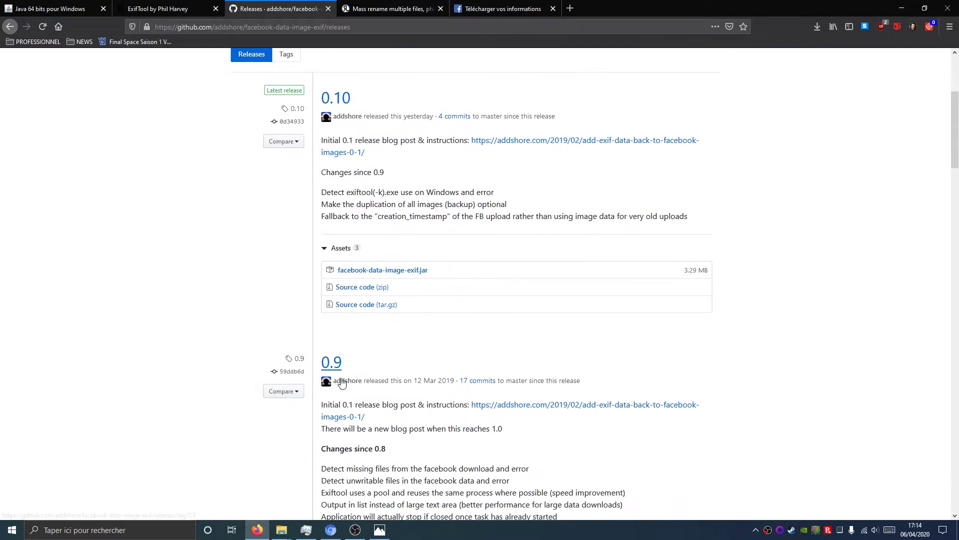
{"action": "left_click", "coordinate": [350, 271]}
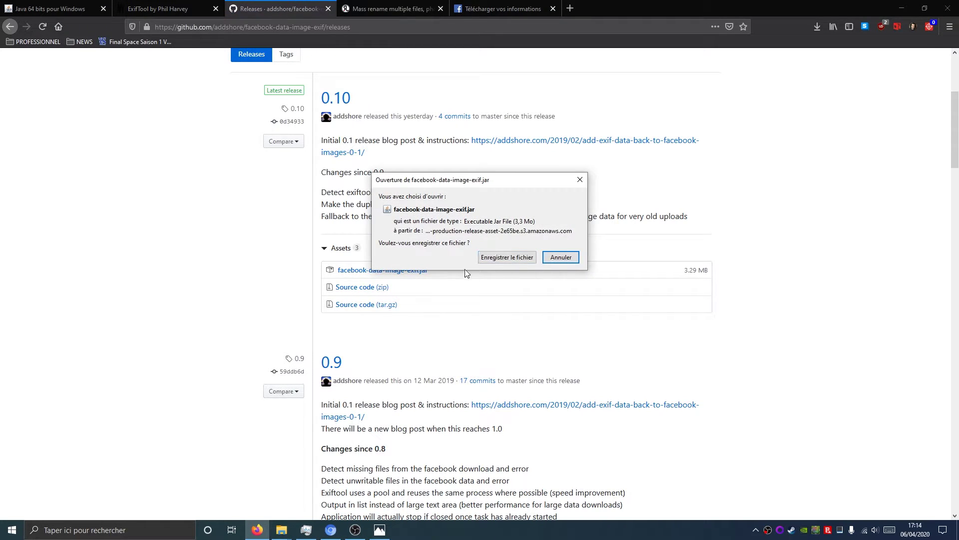
{"action": "left_click", "coordinate": [561, 257]}
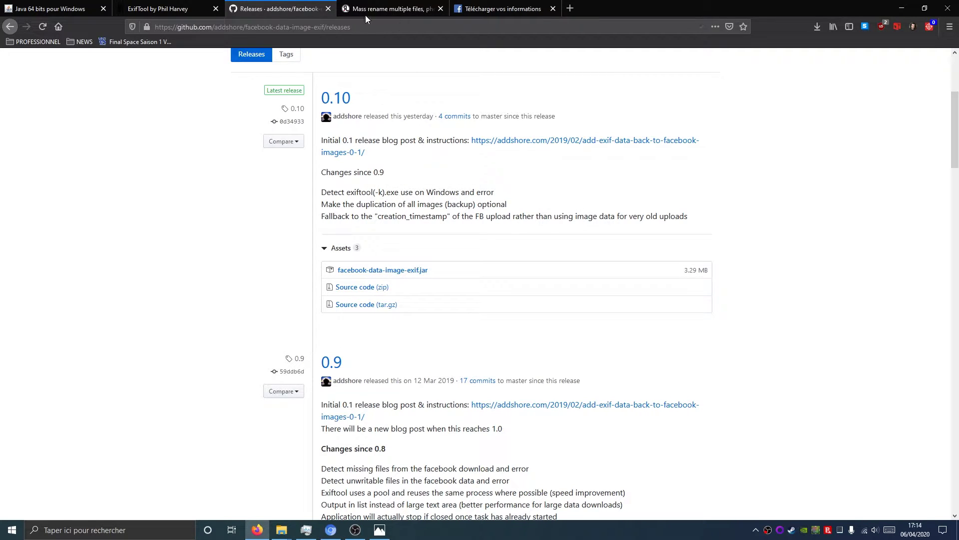
Step: Request the Flash Renamer installer from the RL Vision website and cancel saving FlashRenamer_Setup.exe
{"action": "left_click", "coordinate": [397, 16]}
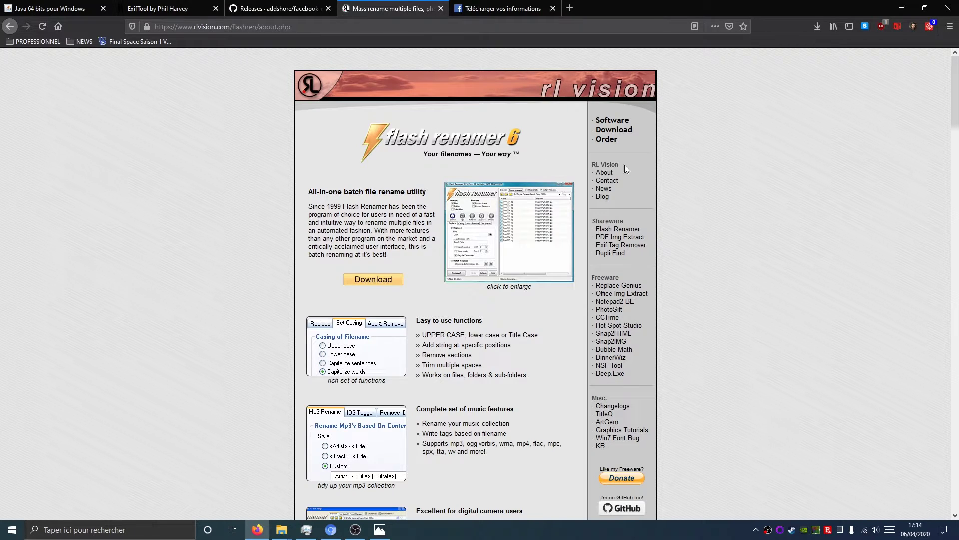
{"action": "left_click", "coordinate": [383, 280]}
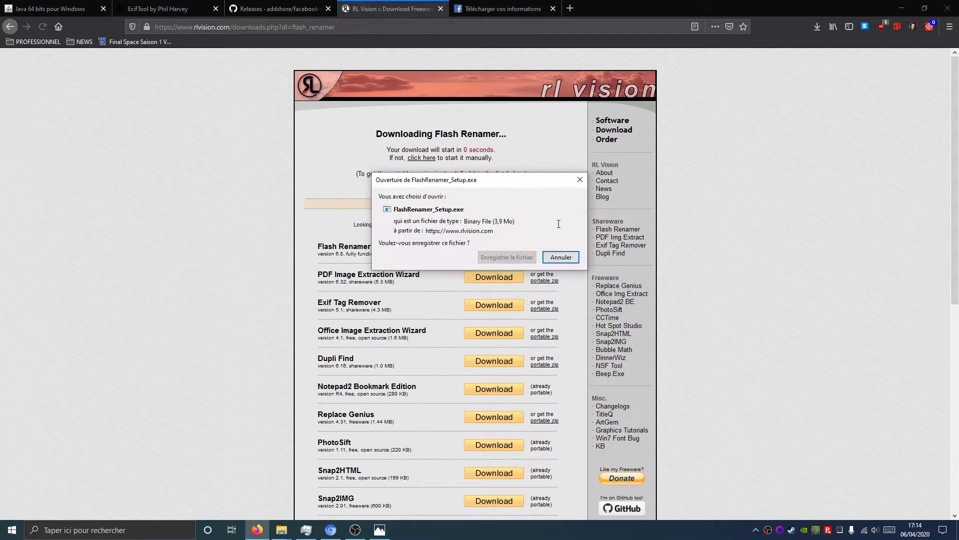
{"action": "left_click", "coordinate": [548, 256]}
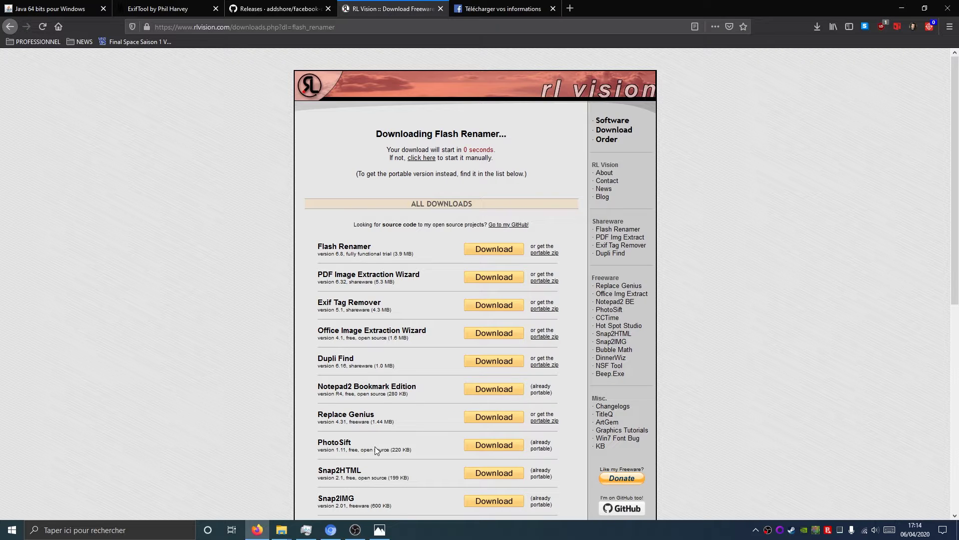
Step: Switch to File Explorer, open FlashRenamer_Portable's Flash Renamer 6.8 (Portable) folder in Téléchargements, and select Flash Renamer.exe
{"action": "mouse_move", "coordinate": [294, 526]}
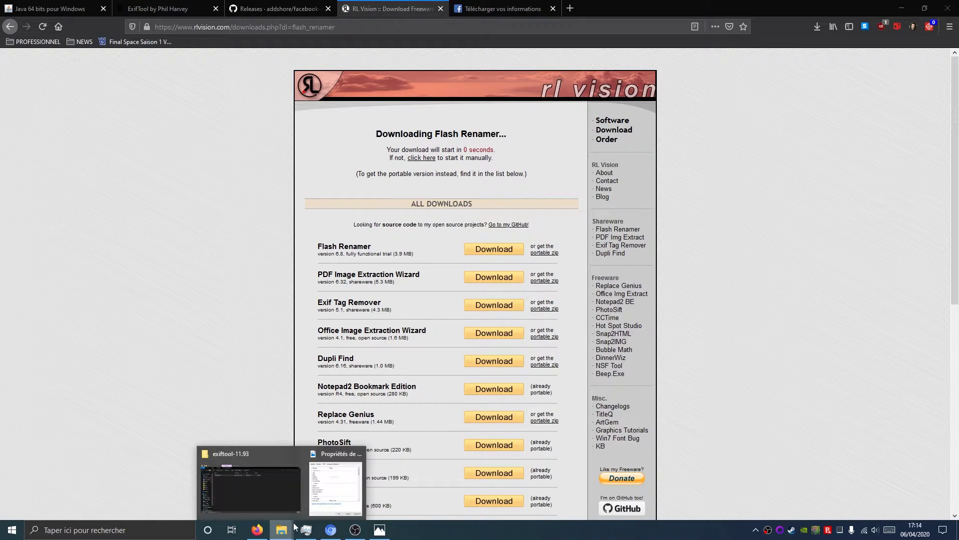
{"action": "left_click", "coordinate": [284, 489]}
{"action": "left_click", "coordinate": [376, 111]}
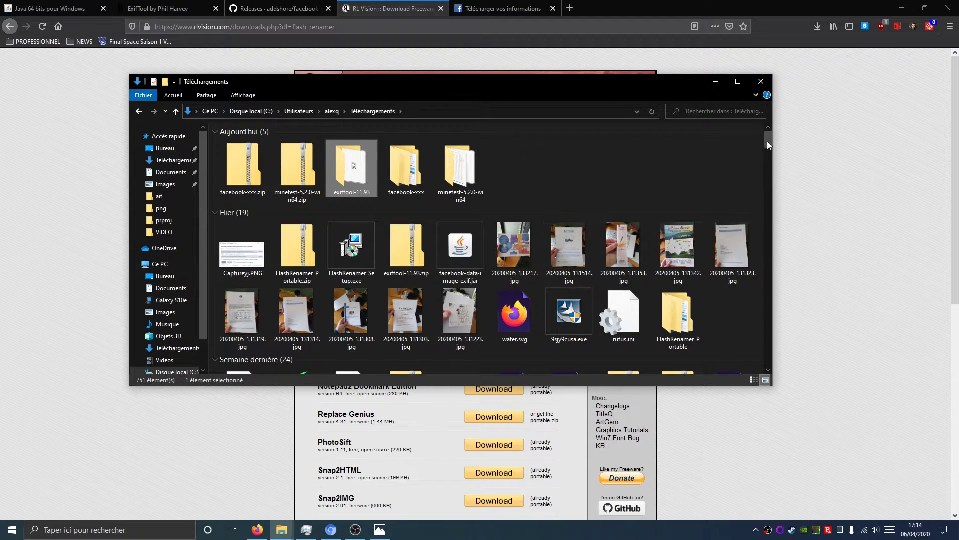
{"action": "double_click", "coordinate": [677, 316]}
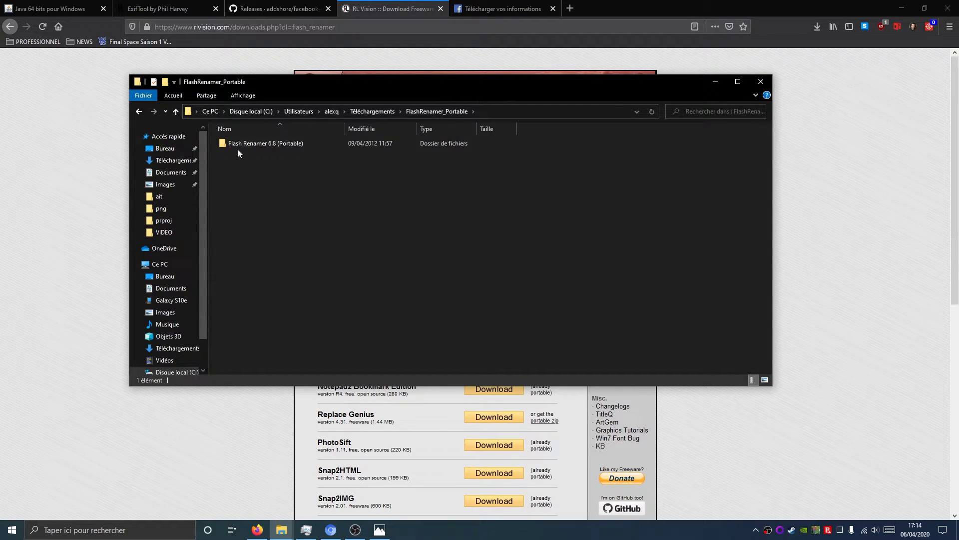
{"action": "double_click", "coordinate": [238, 145]}
{"action": "left_click", "coordinate": [252, 155]}
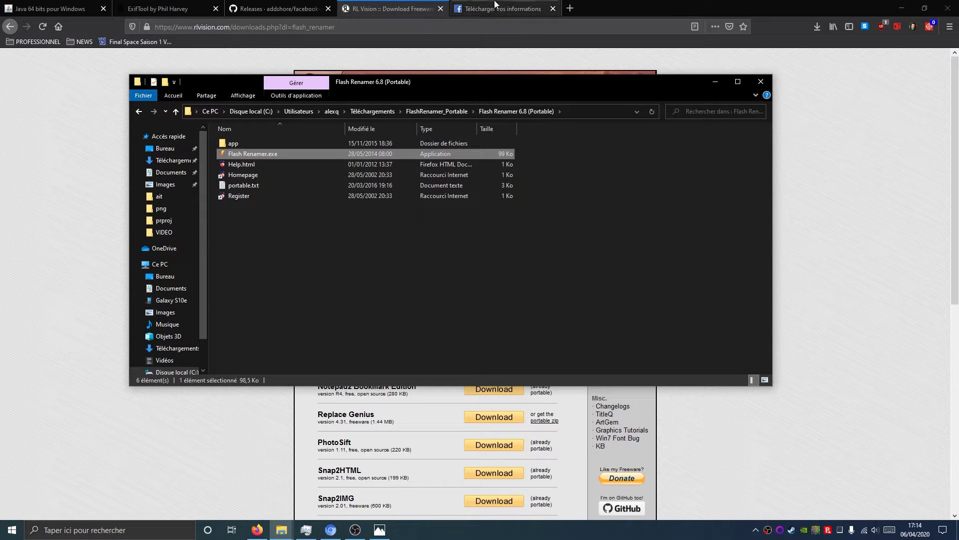
Step: Return to the Téléchargements folder and revisit the facebook-data-image-exif releases page on GitHub in the browser
{"action": "left_click", "coordinate": [441, 112]}
{"action": "left_click", "coordinate": [376, 114]}
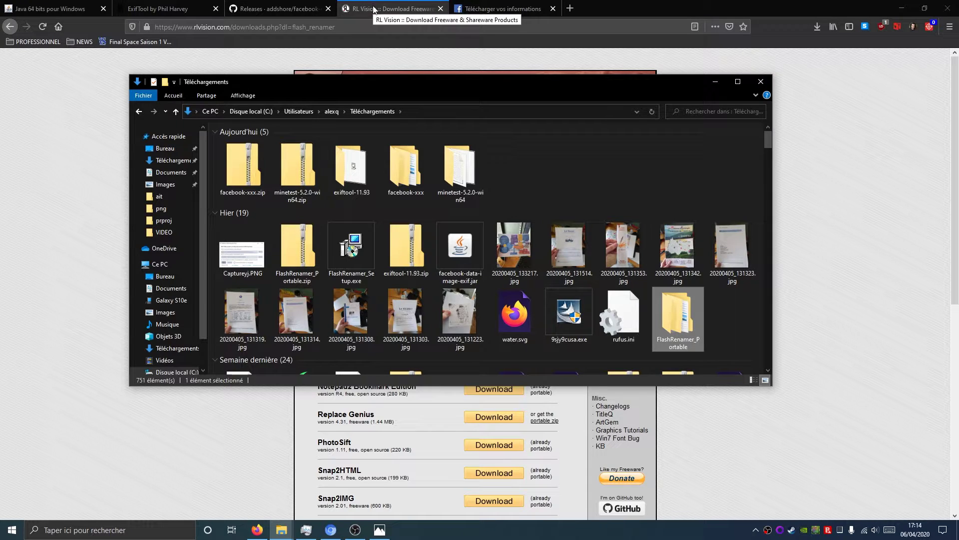
{"action": "scroll", "coordinate": [490, 190], "scroll_direction": "down", "scroll_amount": 3}
{"action": "scroll", "coordinate": [491, 191], "scroll_direction": "up", "scroll_amount": 3}
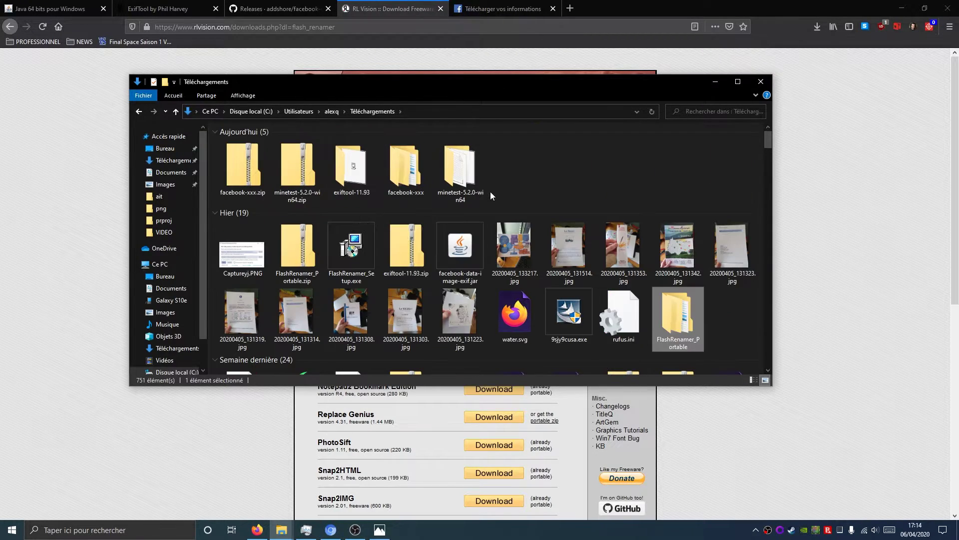
{"action": "left_click", "coordinate": [280, 8]}
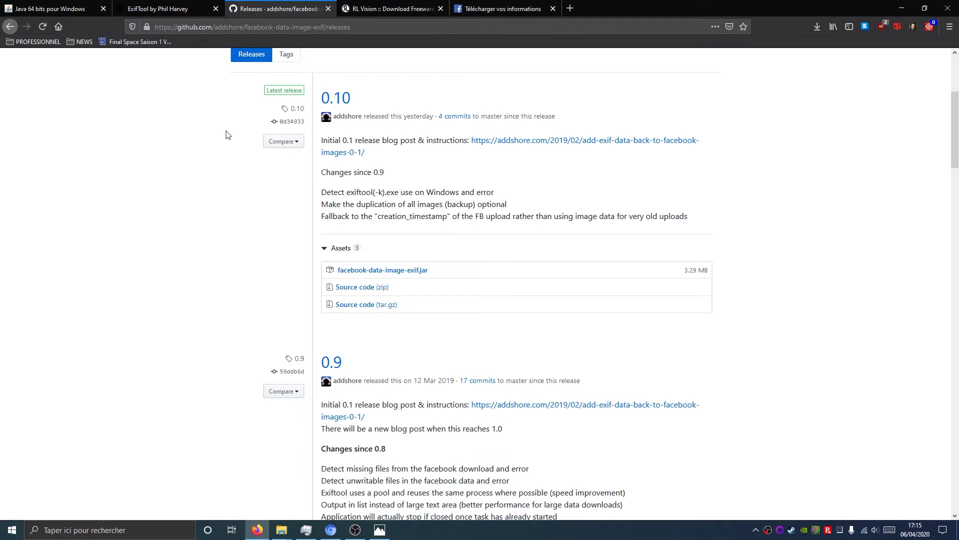
{"action": "scroll", "coordinate": [413, 181], "scroll_direction": "up", "scroll_amount": 4}
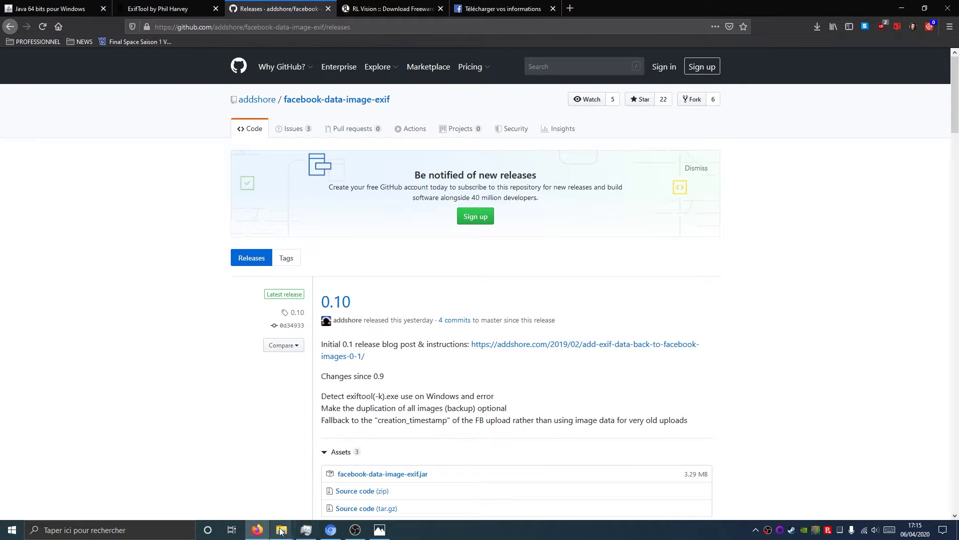
Step: Launch facebook-data-image-exif.jar from the Téléchargements folder in File Explorer and set its window aside
{"action": "mouse_move", "coordinate": [281, 530]}
{"action": "left_click", "coordinate": [251, 489]}
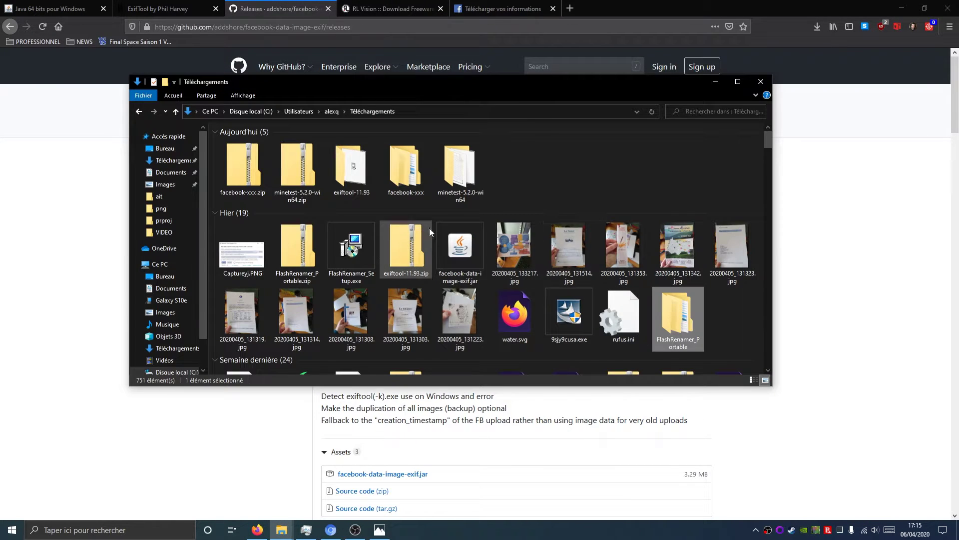
{"action": "double_click", "coordinate": [472, 239]}
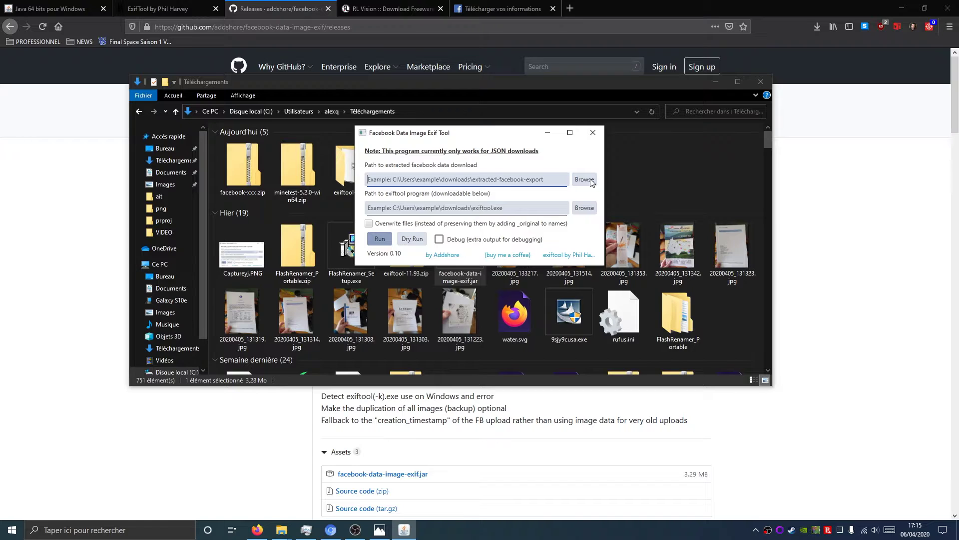
{"action": "left_click", "coordinate": [593, 133]}
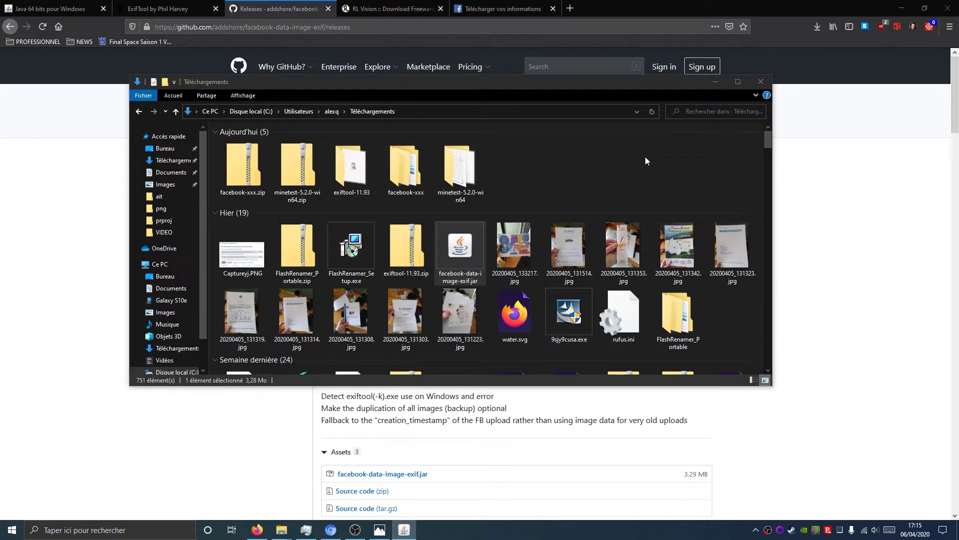
Step: Try to extract facebook-xxx.zip with 7-Zip into its own facebook-xxx folder
{"action": "left_click", "coordinate": [240, 160]}
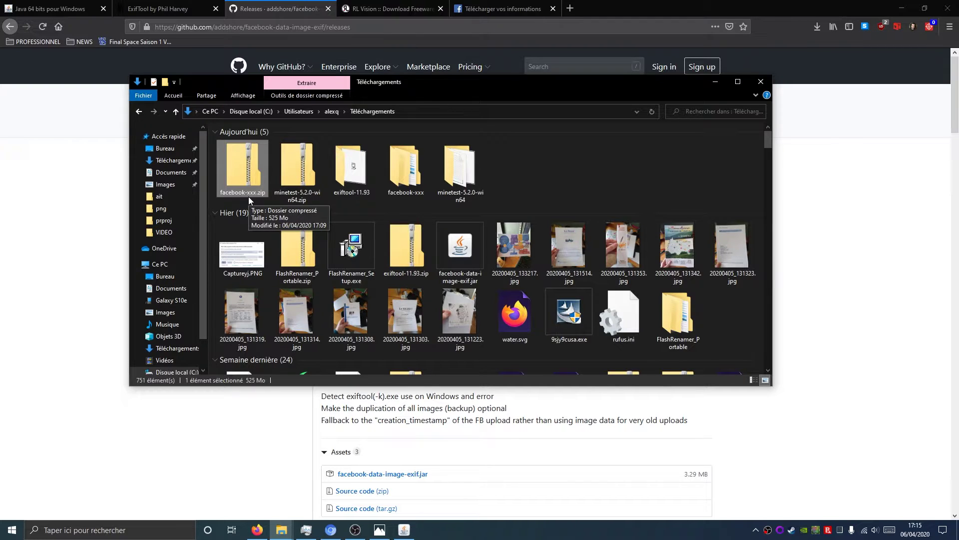
{"action": "right_click", "coordinate": [245, 169]}
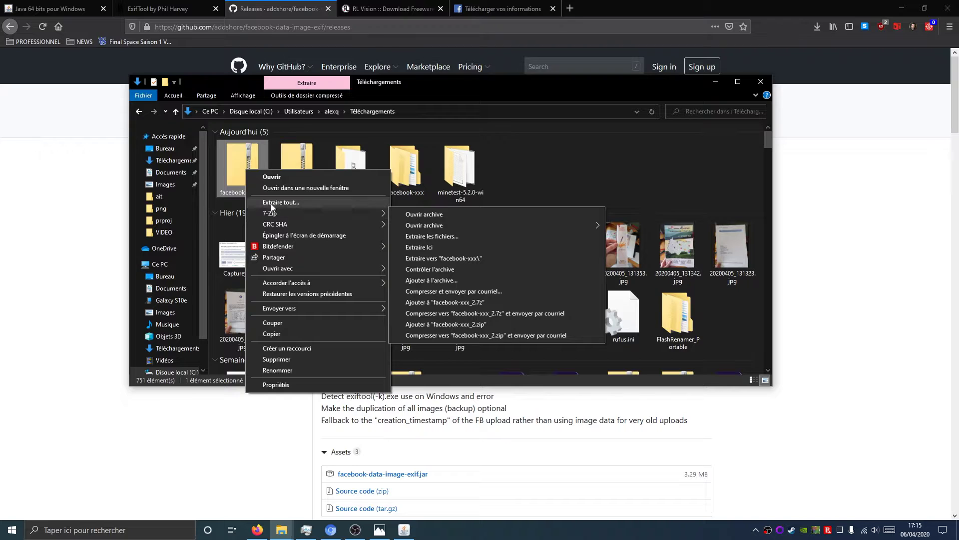
{"action": "mouse_move", "coordinate": [275, 213]}
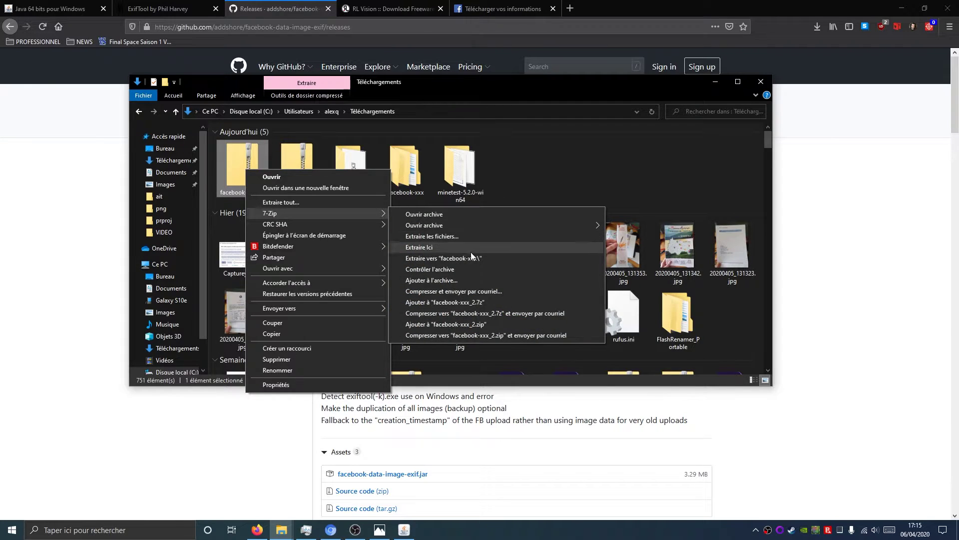
{"action": "left_click", "coordinate": [487, 263]}
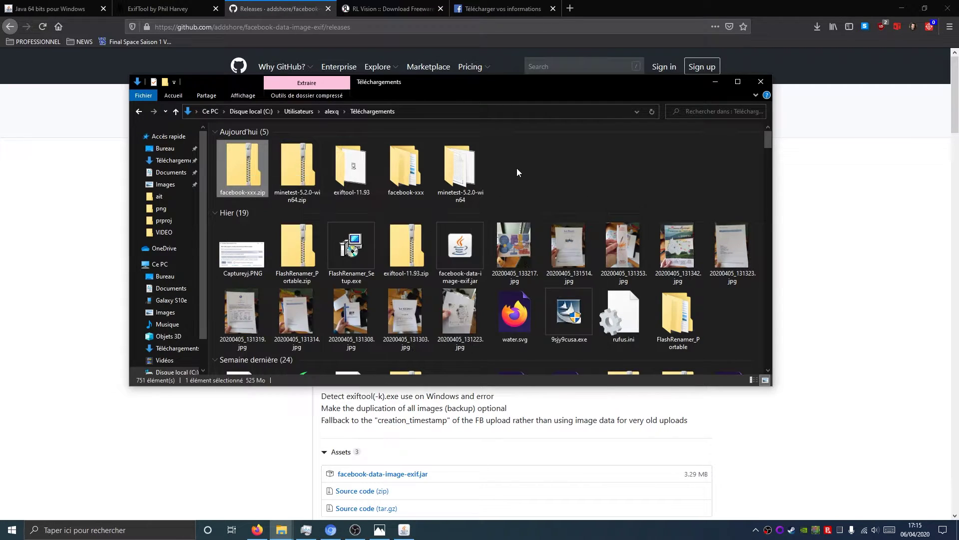
Step: Open the photos_and_videos folder inside the extracted facebook-xxx folder to examine the exported albums
{"action": "left_click", "coordinate": [406, 162]}
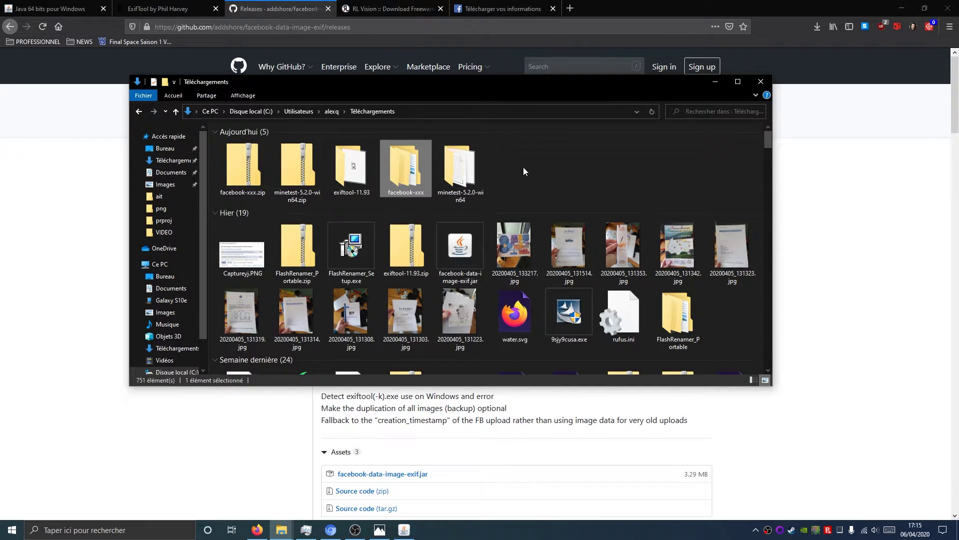
{"action": "double_click", "coordinate": [403, 167]}
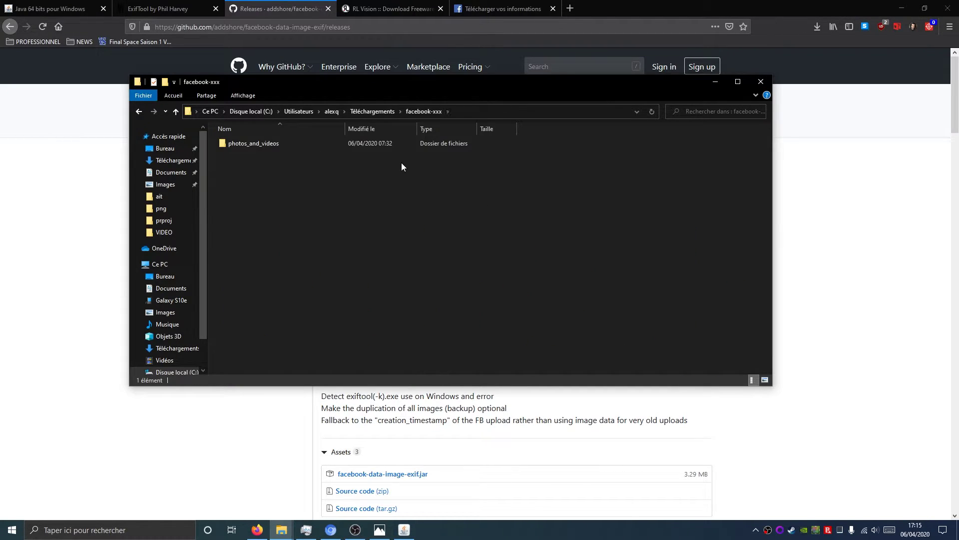
{"action": "double_click", "coordinate": [239, 146]}
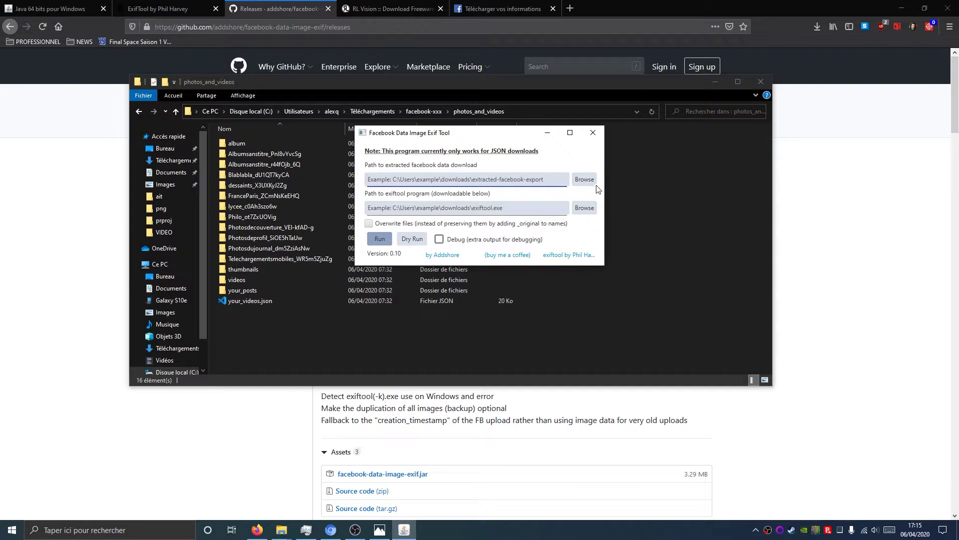
Step: Set the extracted Facebook data path in Facebook Data Image Exif Tool to the facebook-xxx folder in Downloads
{"action": "left_click", "coordinate": [586, 180]}
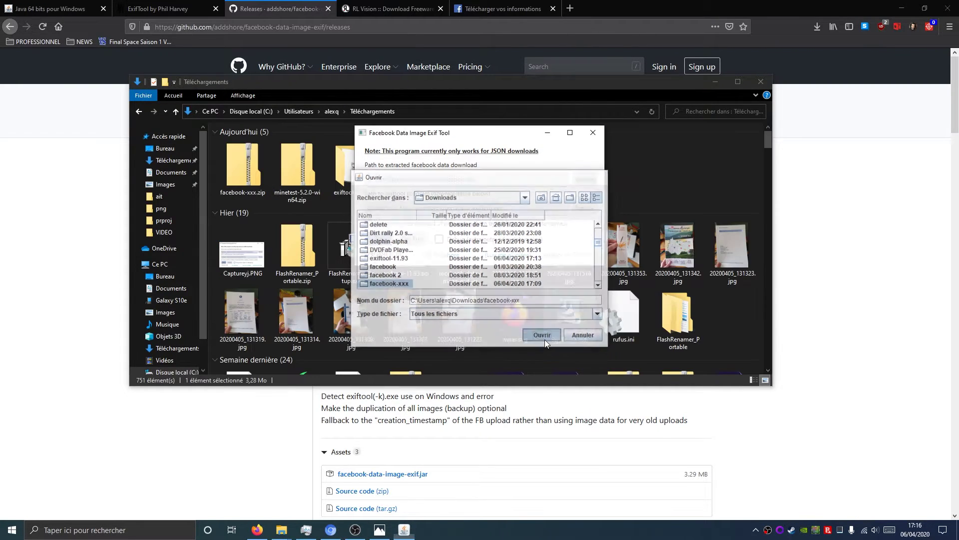
{"action": "left_click", "coordinate": [544, 335]}
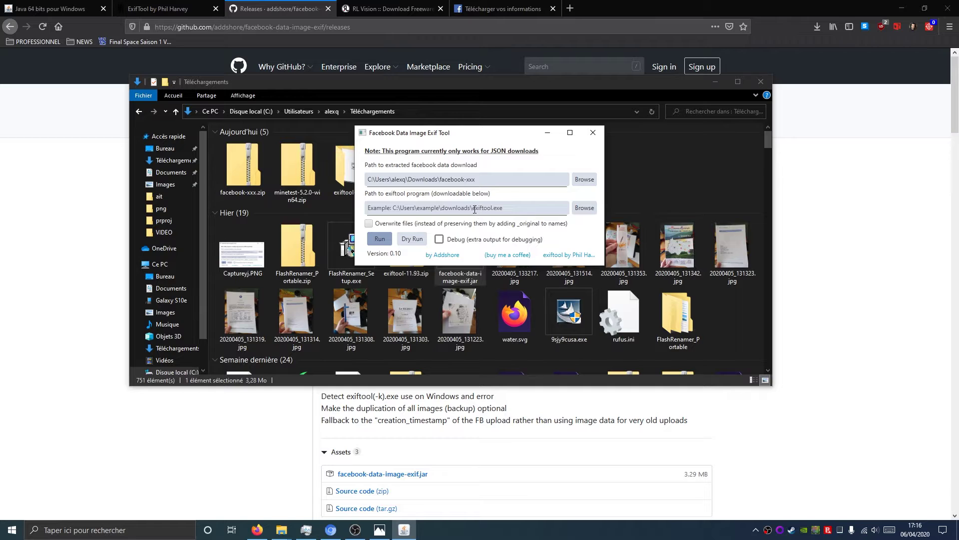
Step: Set the exiftool program path to exiftool.exe in the exiftool-11.93 folder within Downloads
{"action": "left_click", "coordinate": [581, 208]}
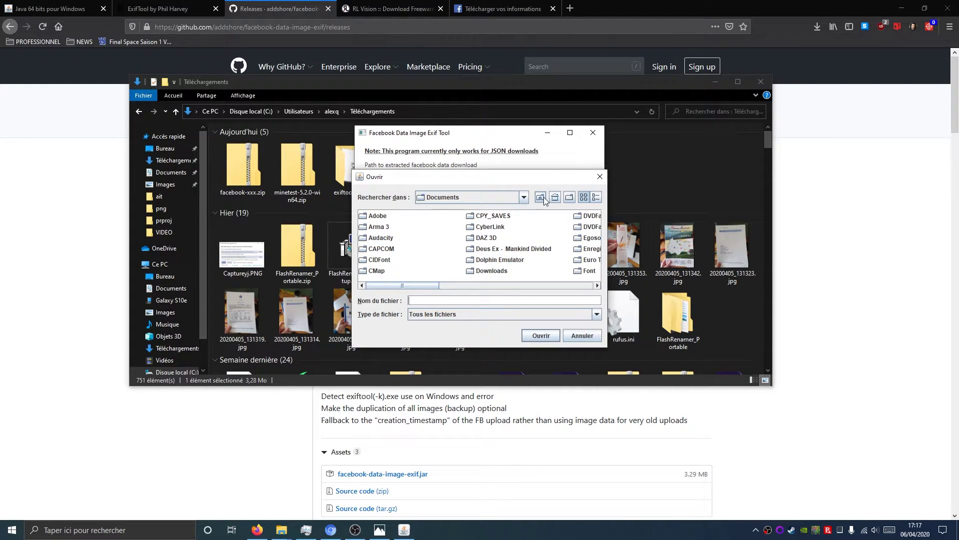
{"action": "left_click_drag", "start_coordinate": [493, 286], "coordinate": [574, 283]}
{"action": "left_click", "coordinate": [487, 242]}
{"action": "double_click", "coordinate": [485, 242]}
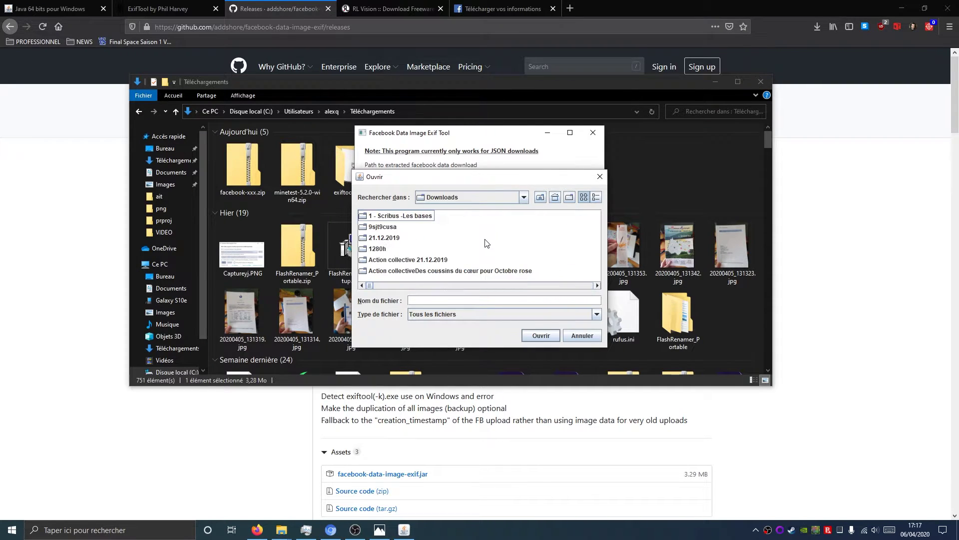
{"action": "left_click", "coordinate": [599, 200]}
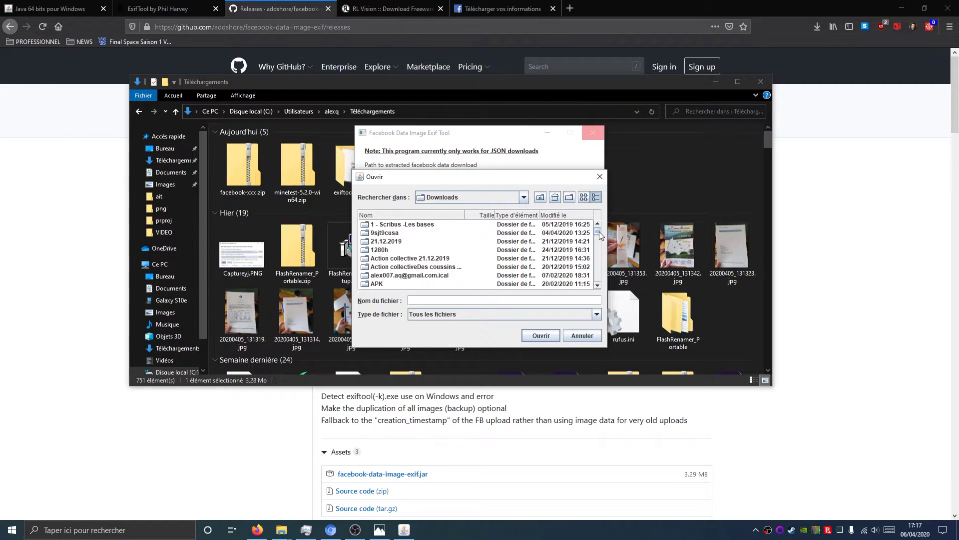
{"action": "scroll", "coordinate": [598, 232], "scroll_direction": "down", "scroll_amount": 8}
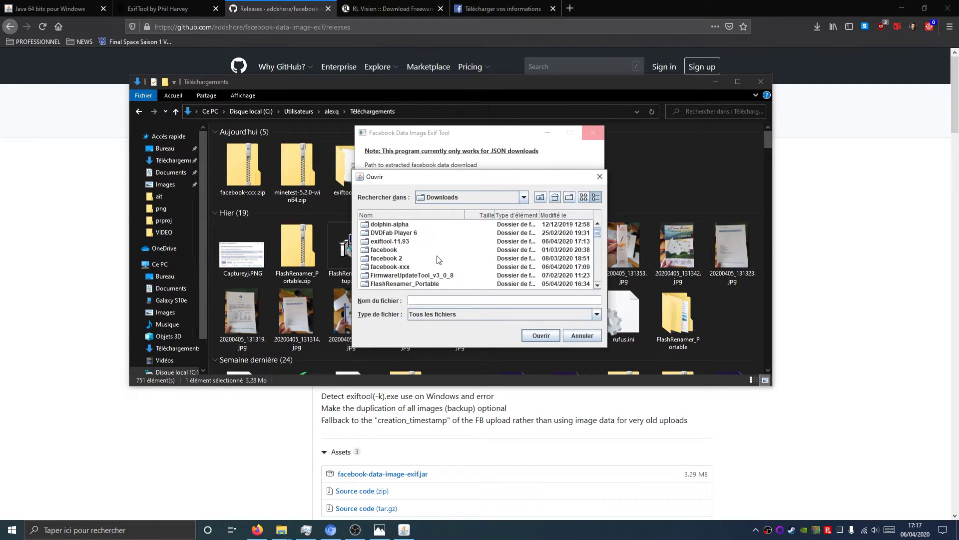
{"action": "scroll", "coordinate": [438, 260], "scroll_direction": "up", "scroll_amount": 1}
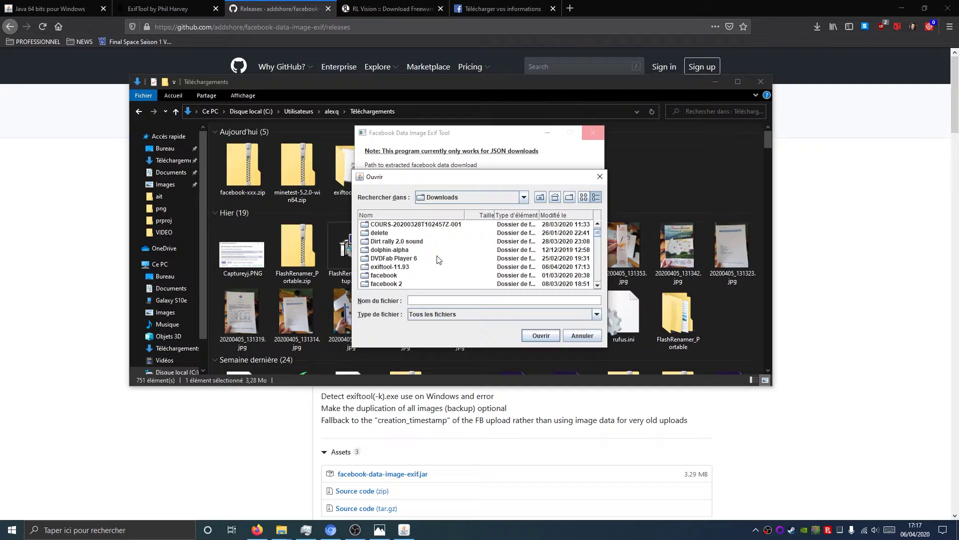
{"action": "double_click", "coordinate": [403, 268]}
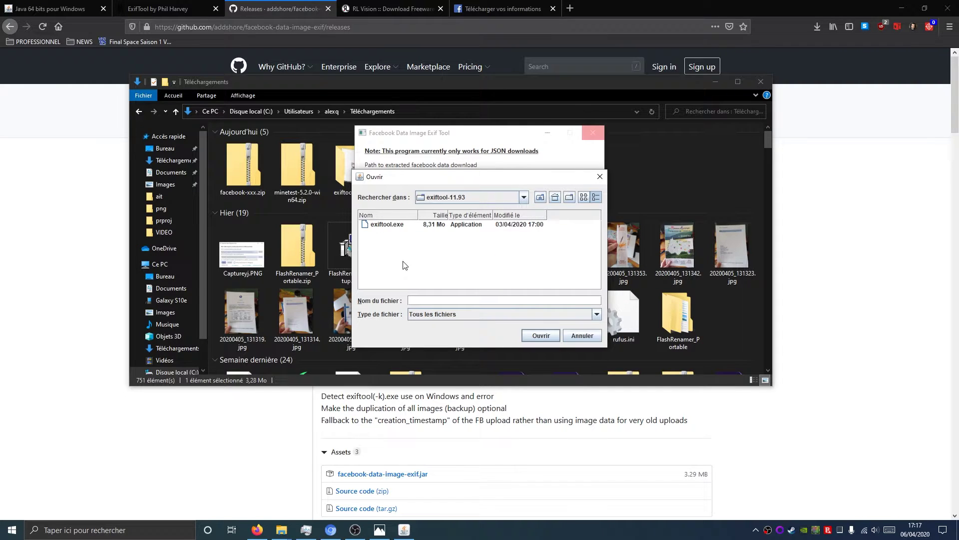
{"action": "left_click", "coordinate": [402, 224]}
{"action": "left_click", "coordinate": [541, 335]}
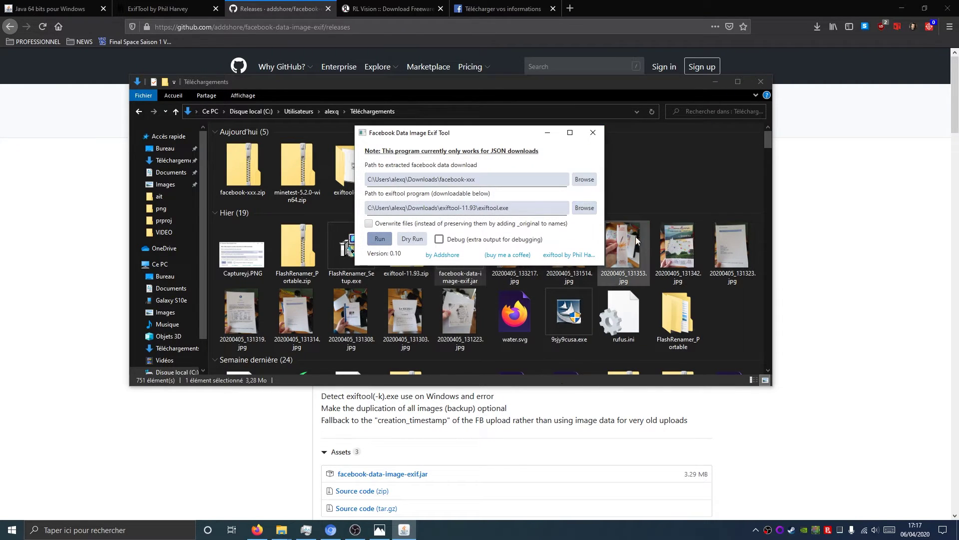
Step: Run the EXIF restoration on the exported Facebook photos and return to File Explorer once processing finishes
{"action": "left_click", "coordinate": [381, 239]}
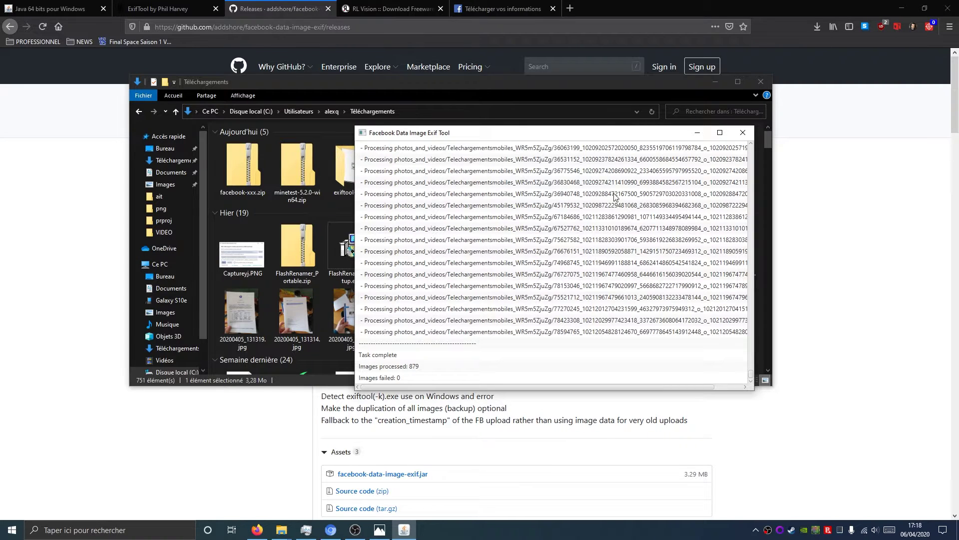
{"action": "left_click", "coordinate": [743, 132]}
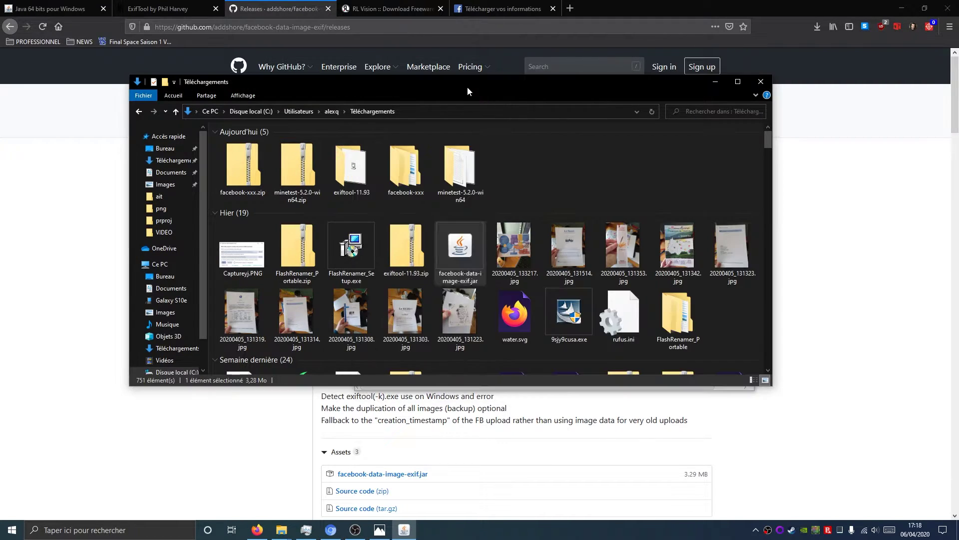
Step: Examine the detailed properties, including the date taken, of the photo in facebook-xxx's Albumsanstitre_r44fOjb_6Q album, and close them
{"action": "double_click", "coordinate": [412, 169]}
{"action": "double_click", "coordinate": [260, 144]}
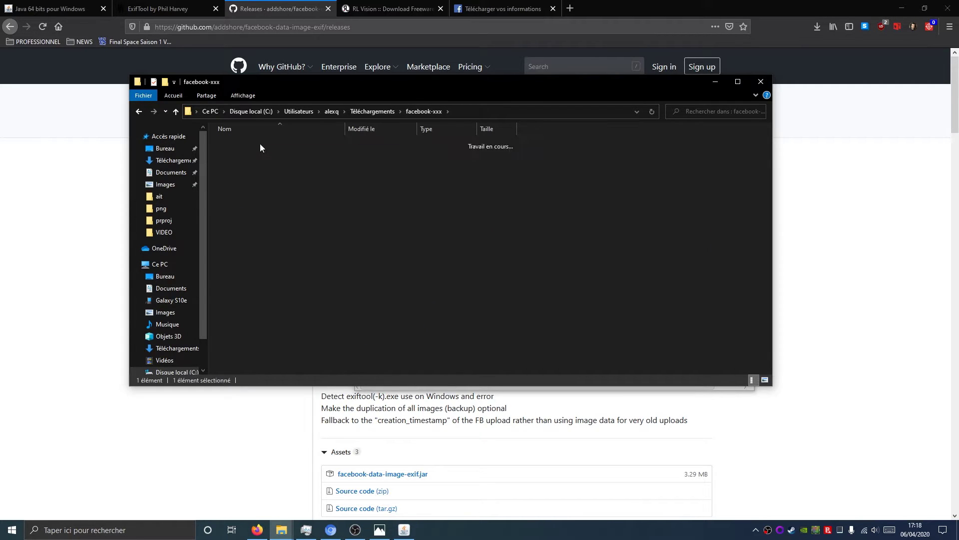
{"action": "double_click", "coordinate": [262, 167]}
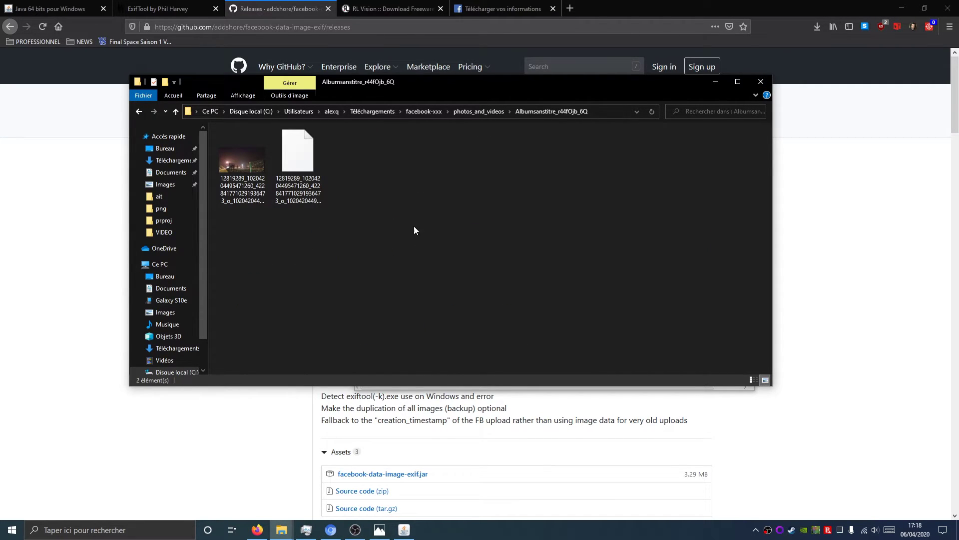
{"action": "right_click", "coordinate": [252, 148]}
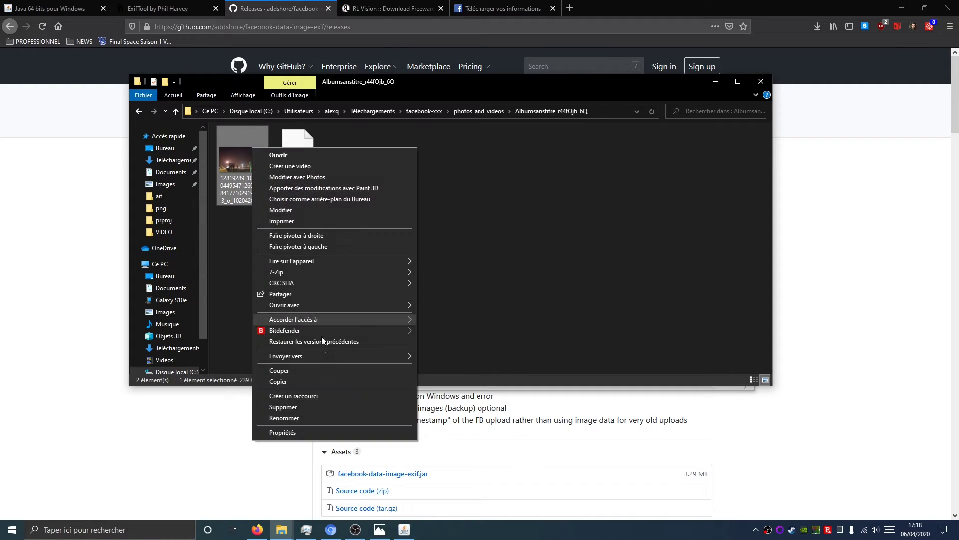
{"action": "left_click", "coordinate": [312, 434]}
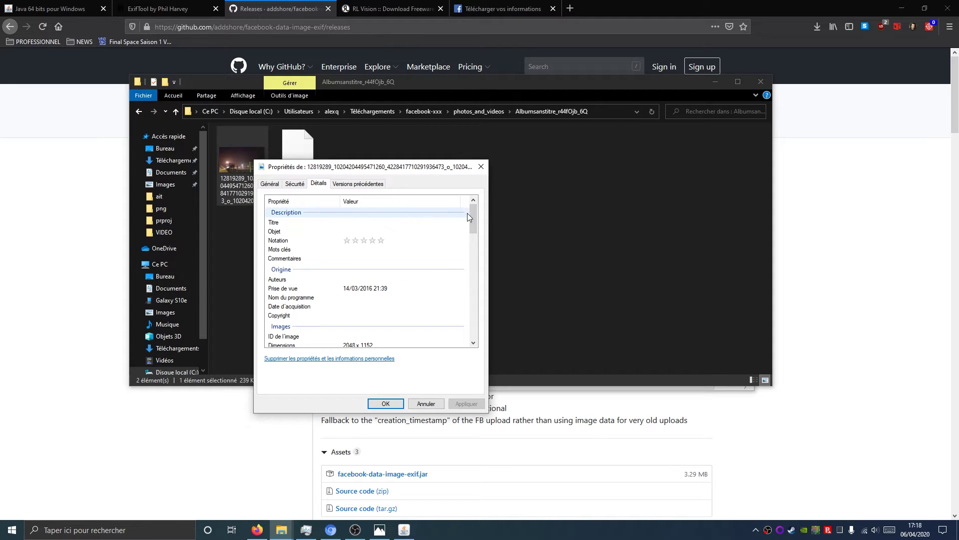
{"action": "scroll", "coordinate": [474, 215], "scroll_direction": "down", "scroll_amount": 2}
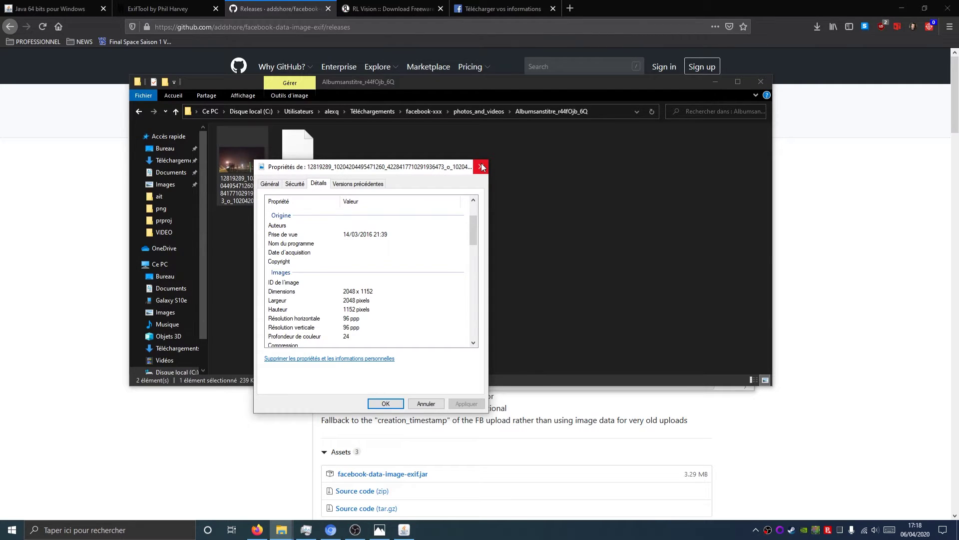
{"action": "left_click_drag", "start_coordinate": [359, 163], "coordinate": [474, 145]}
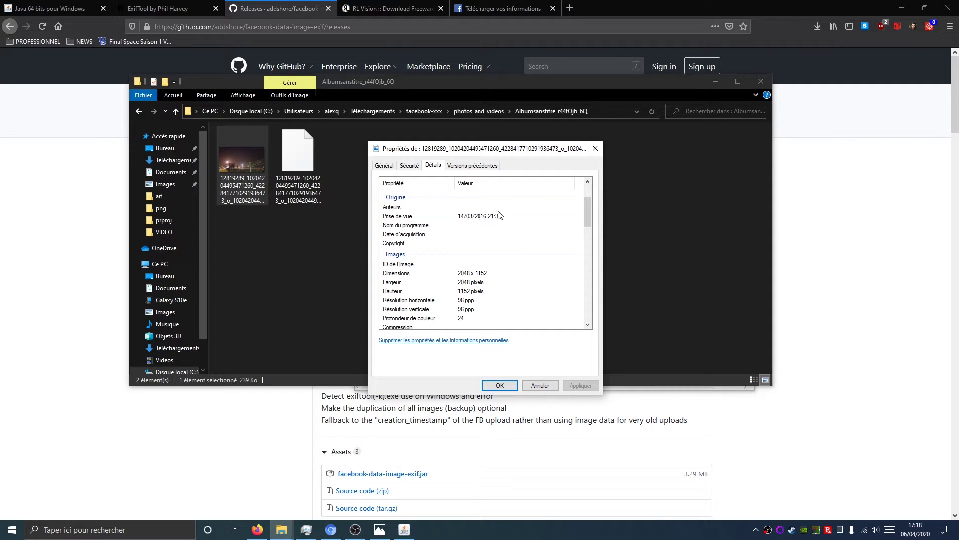
{"action": "left_click", "coordinate": [595, 149]}
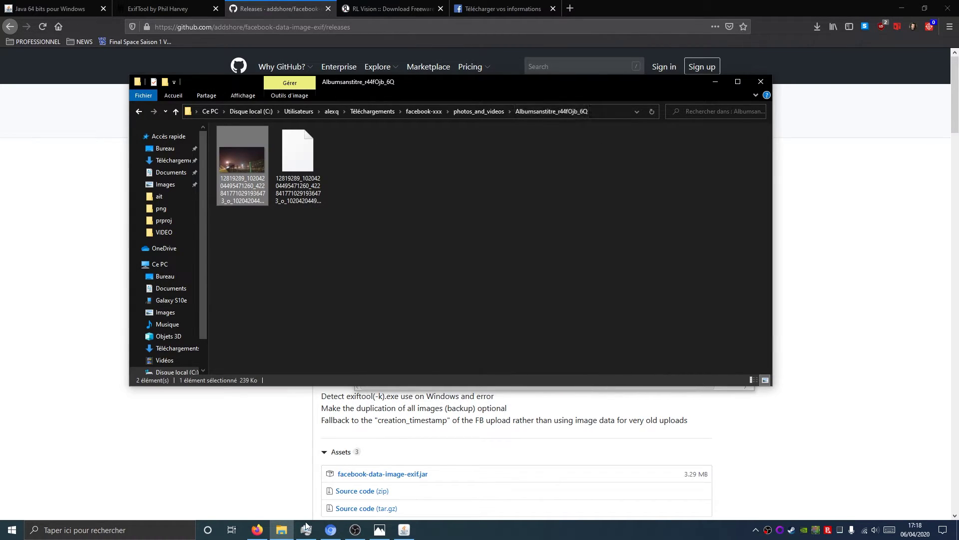
Step: Launch Flash Renamer from the Flash Renamer 6.8 (Portable) folder inside FlashRenamer_Portable in Downloads
{"action": "left_click", "coordinate": [367, 112]}
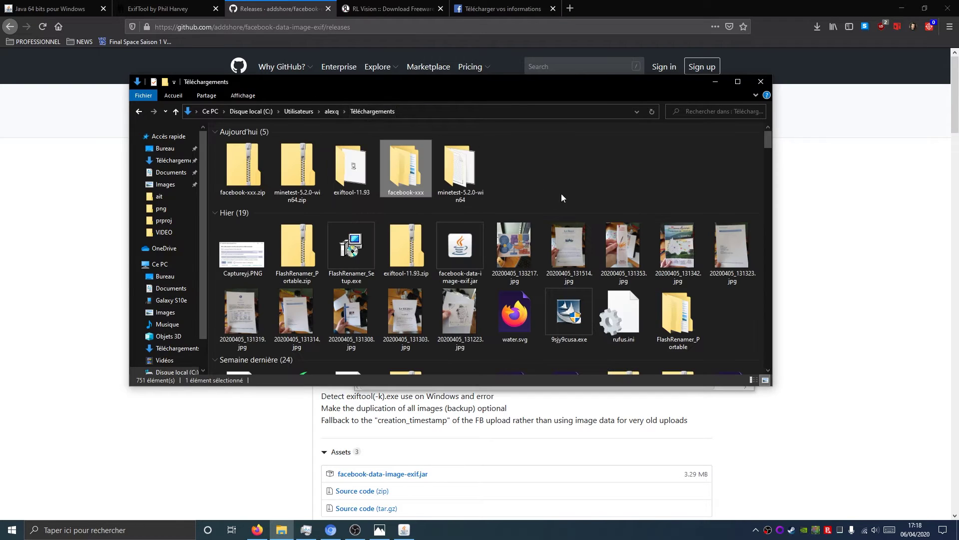
{"action": "left_click_drag", "start_coordinate": [771, 140], "coordinate": [770, 140]}
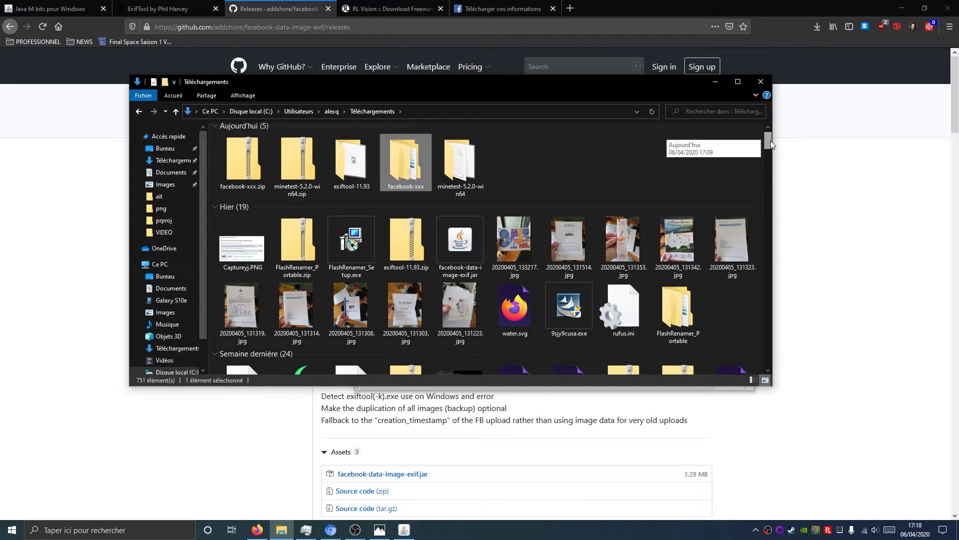
{"action": "double_click", "coordinate": [681, 305]}
{"action": "double_click", "coordinate": [238, 143]}
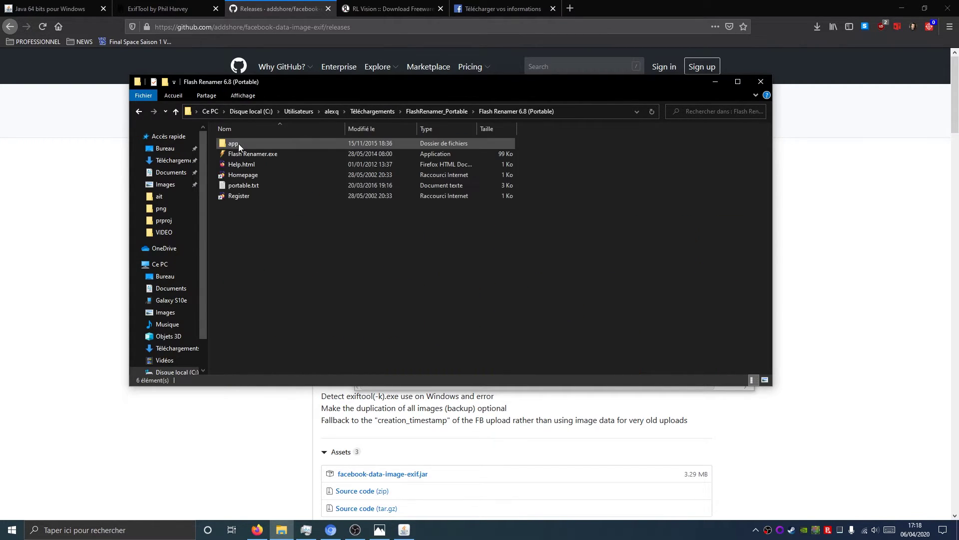
{"action": "left_click", "coordinate": [242, 154]}
{"action": "double_click", "coordinate": [242, 154]}
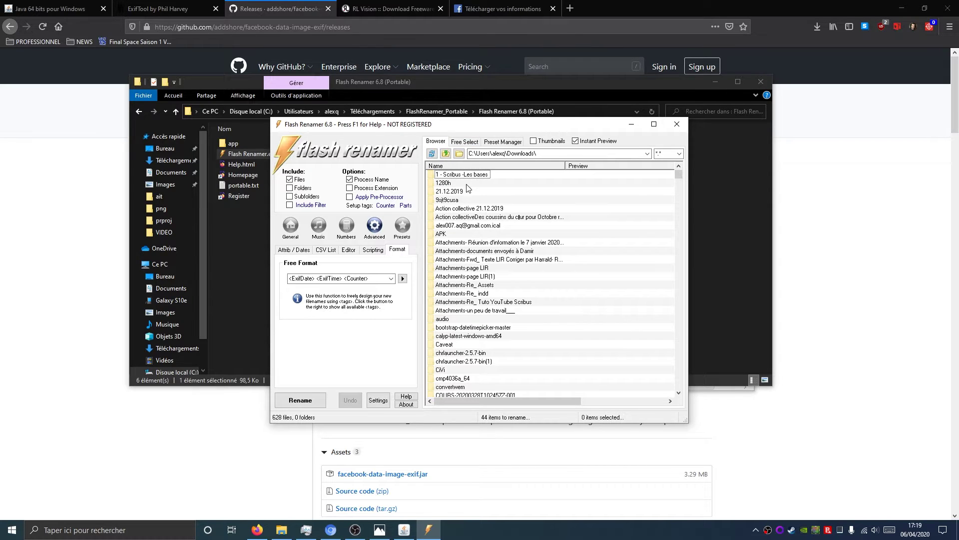
Step: Load the photos_and_videos folder of facebook-xxx in Flash Renamer and include its subfolders
{"action": "scroll", "coordinate": [458, 326], "scroll_direction": "down", "scroll_amount": 3}
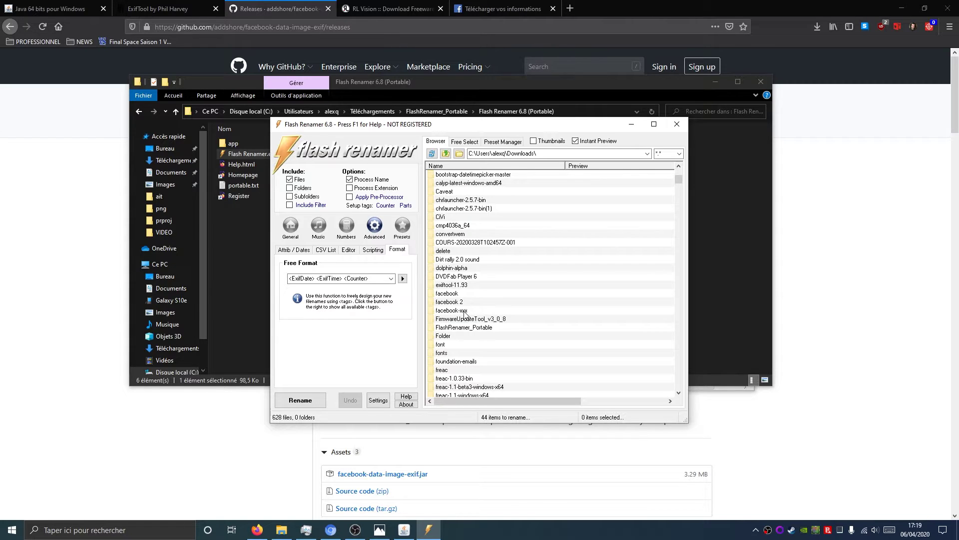
{"action": "double_click", "coordinate": [464, 311]}
{"action": "double_click", "coordinate": [475, 176]}
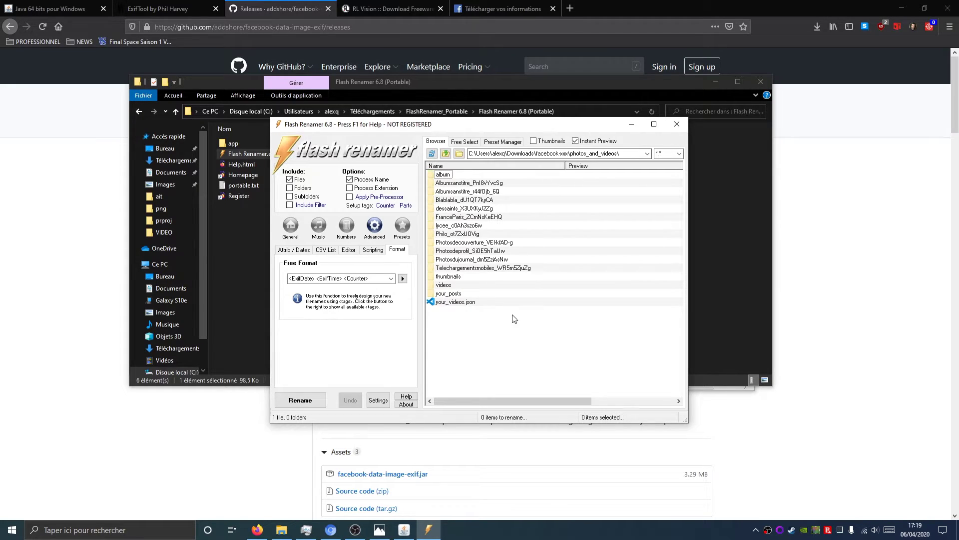
{"action": "left_click", "coordinate": [290, 196]}
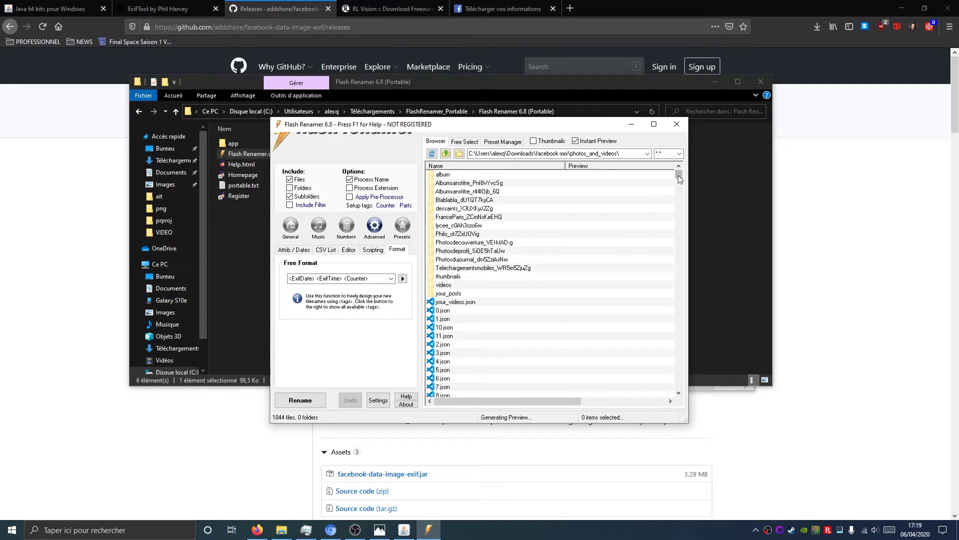
{"action": "mouse_move", "coordinate": [678, 175]}
{"action": "left_mouse_down"}
{"action": "mouse_move", "coordinate": [680, 185]}
{"action": "mouse_move", "coordinate": [679, 175]}
{"action": "left_mouse_up"}
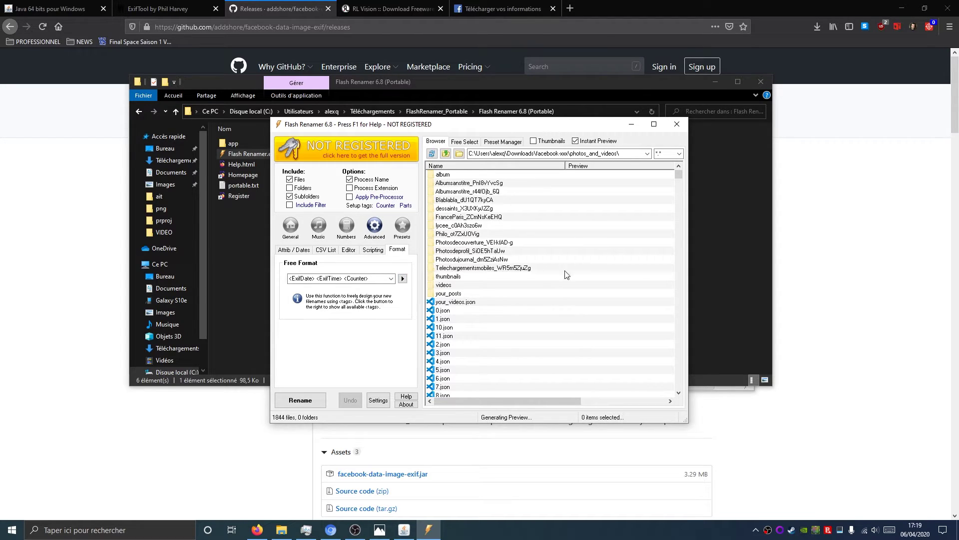
Step: Review the image tags available for the Free Format and check the preview of the new photo filenames
{"action": "left_click", "coordinate": [403, 279]}
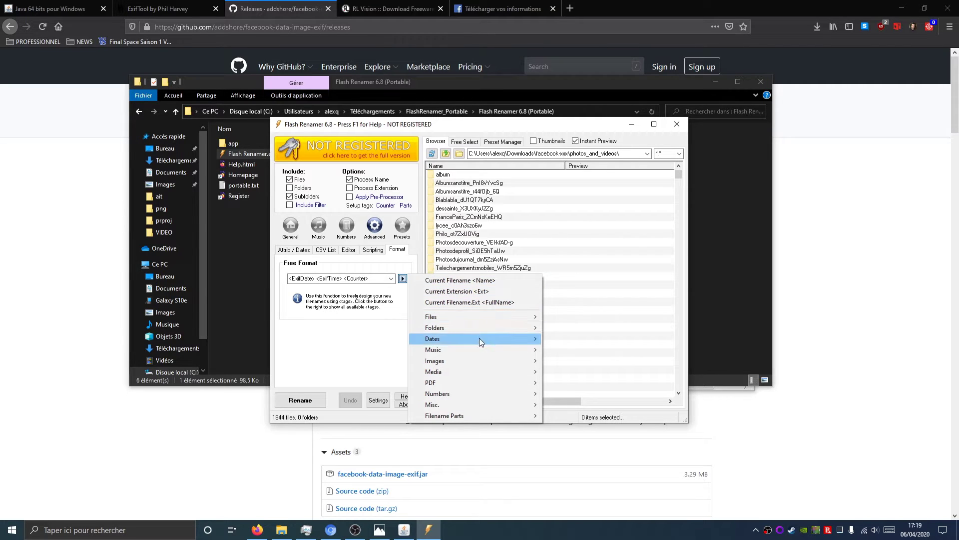
{"action": "mouse_move", "coordinate": [478, 361]}
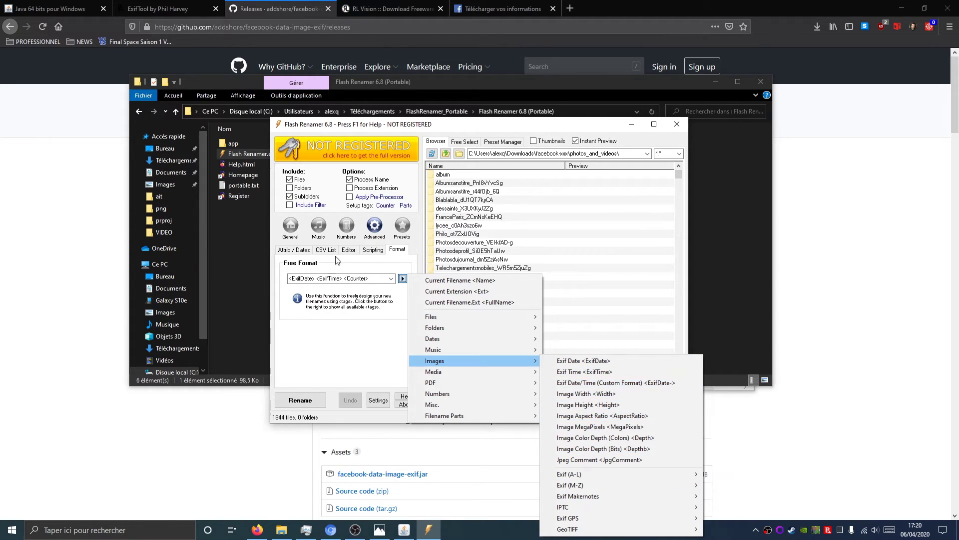
{"action": "left_click", "coordinate": [677, 174]}
{"action": "left_click_drag", "start_coordinate": [677, 174], "coordinate": [677, 178]}
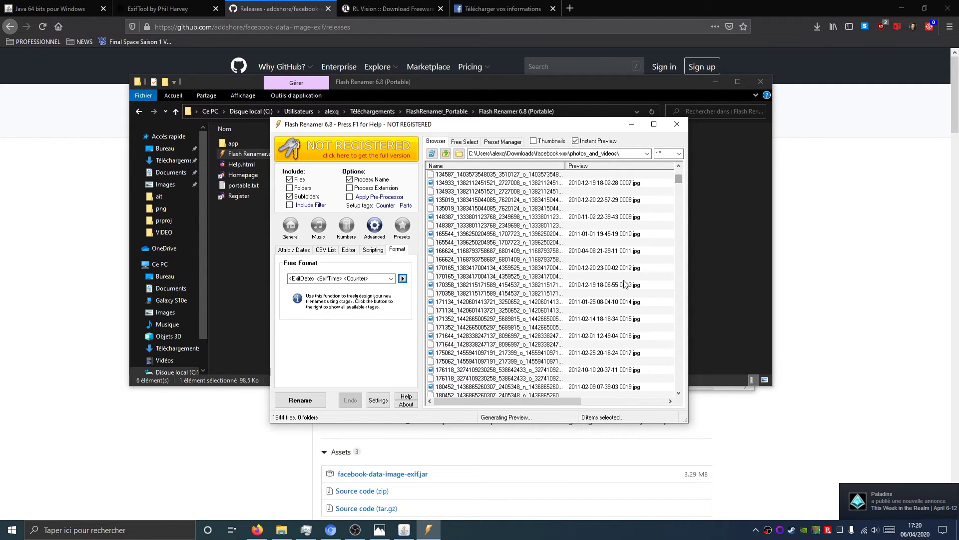
{"action": "scroll", "coordinate": [625, 284], "scroll_direction": "up", "scroll_amount": 8}
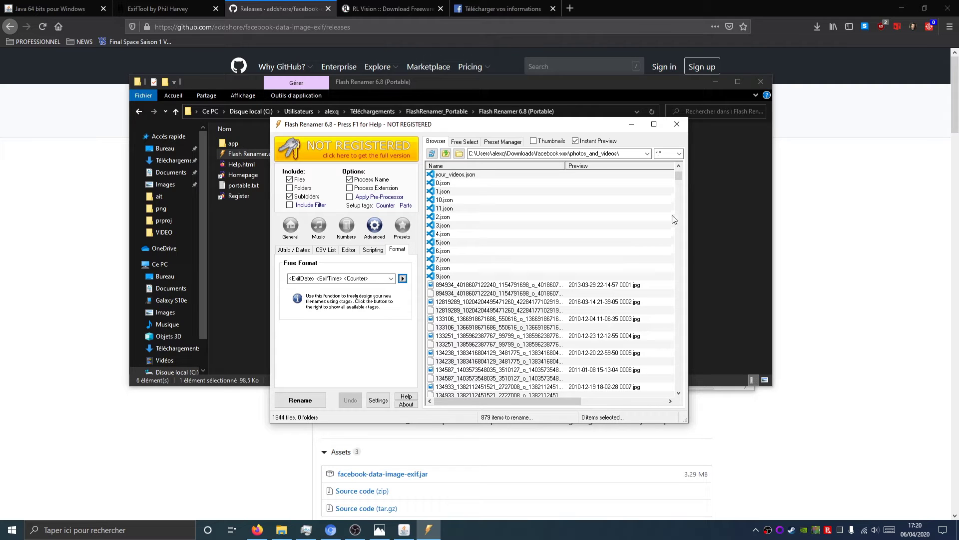
{"action": "left_click_drag", "start_coordinate": [680, 177], "coordinate": [679, 201]}
{"action": "scroll", "coordinate": [636, 346], "scroll_direction": "down", "scroll_amount": 5}
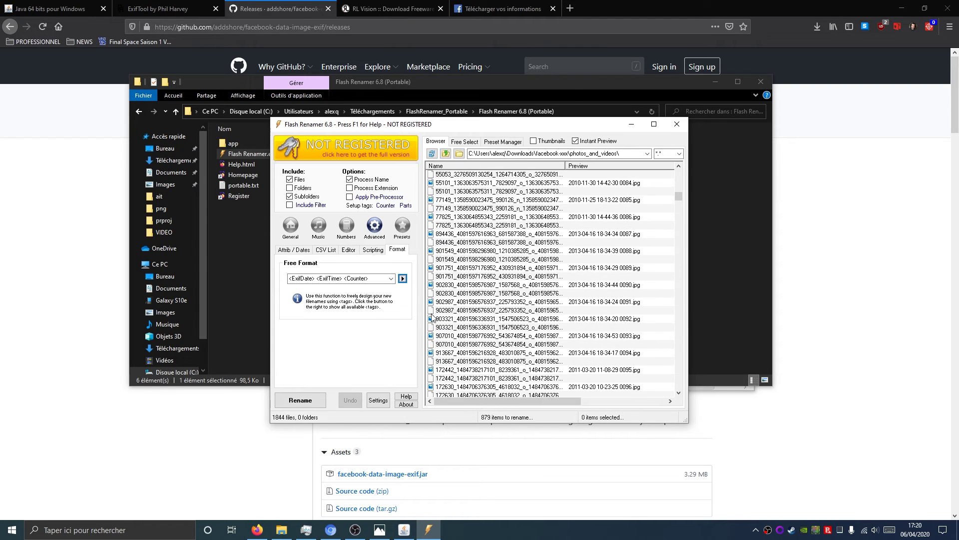
Step: Browse the date, image and Exif (A-L) tags offered for the Free Format without inserting any
{"action": "left_click", "coordinate": [402, 279]}
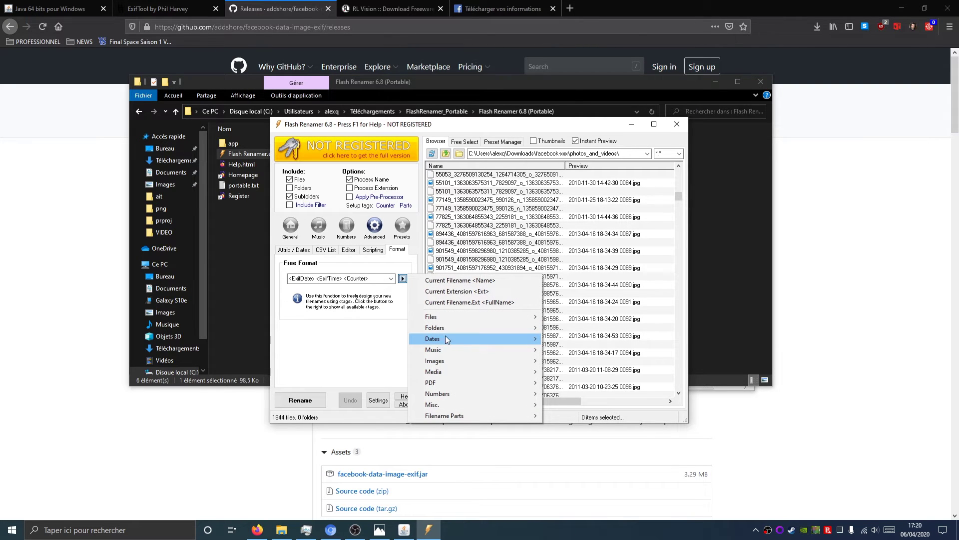
{"action": "mouse_move", "coordinate": [443, 337]}
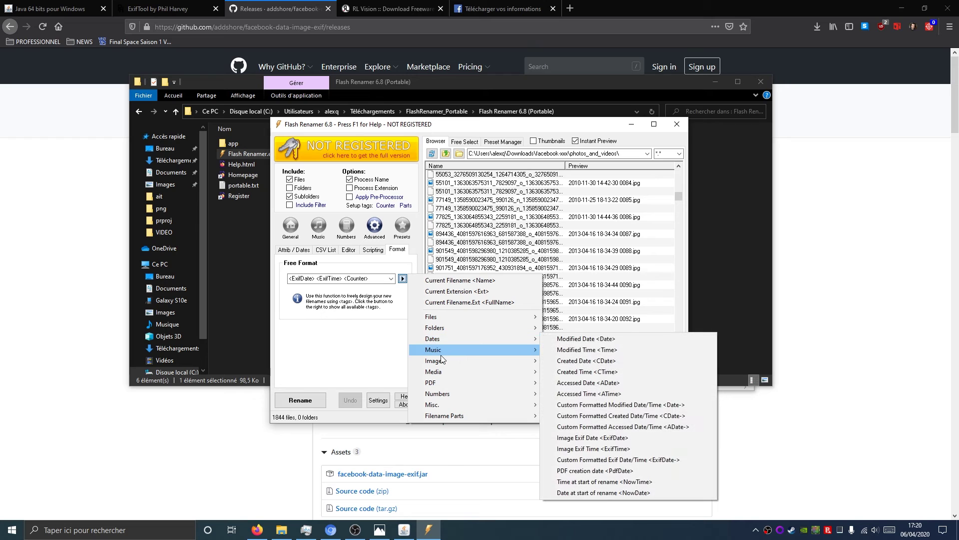
{"action": "mouse_move", "coordinate": [441, 361]}
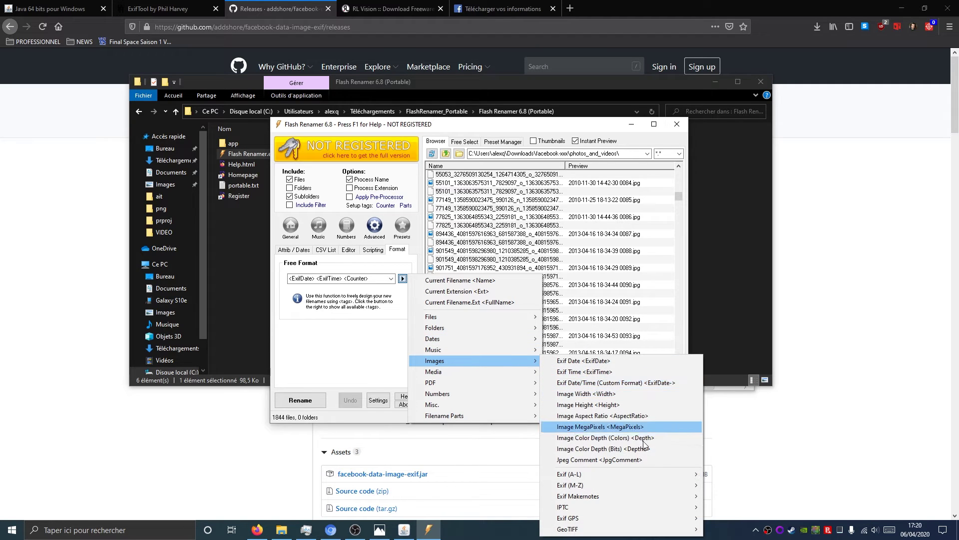
{"action": "mouse_move", "coordinate": [594, 476]}
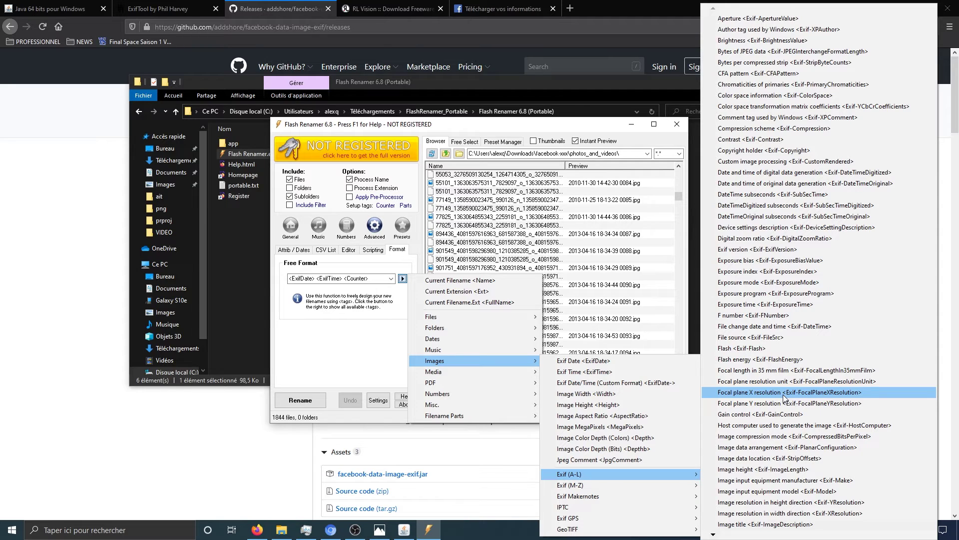
{"action": "left_click", "coordinate": [401, 304]}
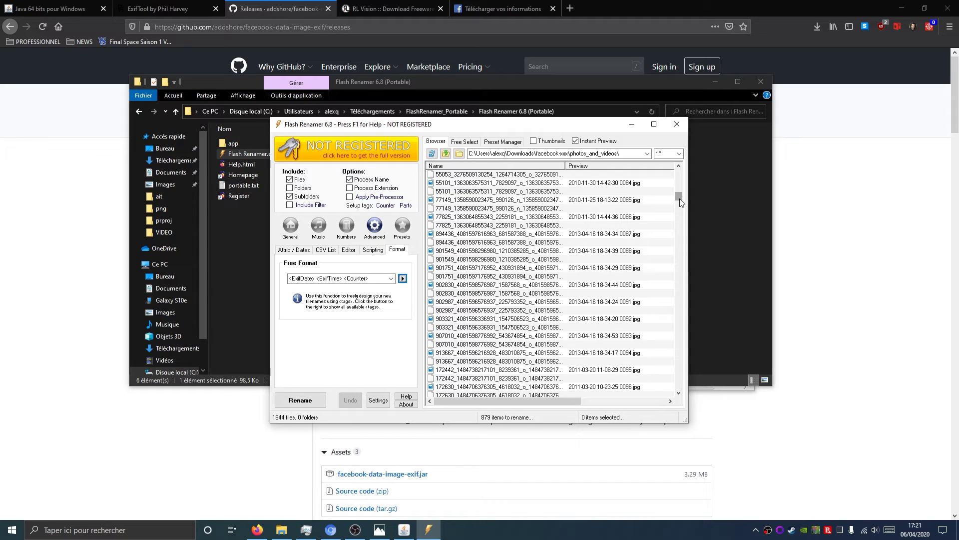
Step: Check the remaining filename previews and rename the photos with the <ExifDate> <ExifTime> <Counter> format, closing the rename report
{"action": "left_click_drag", "start_coordinate": [679, 199], "coordinate": [676, 386]}
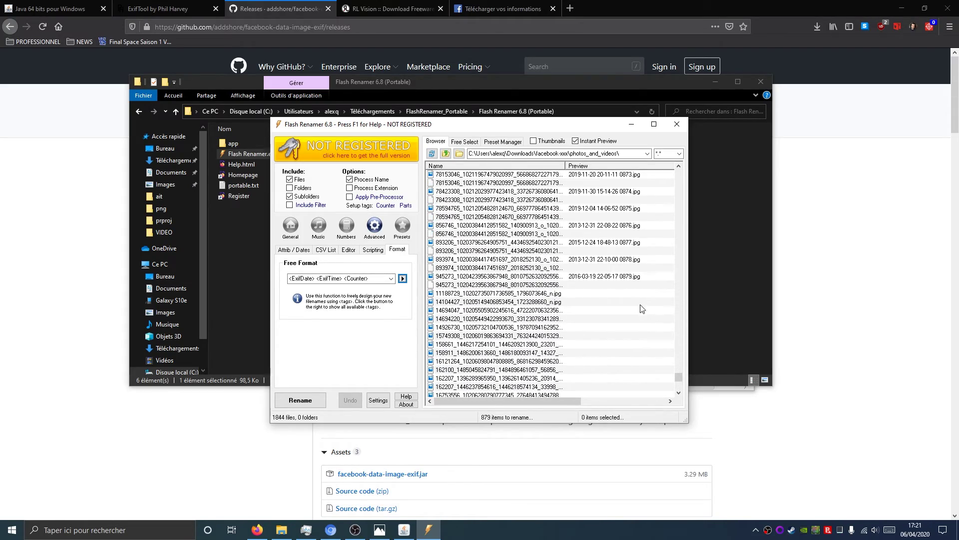
{"action": "left_click", "coordinate": [301, 400]}
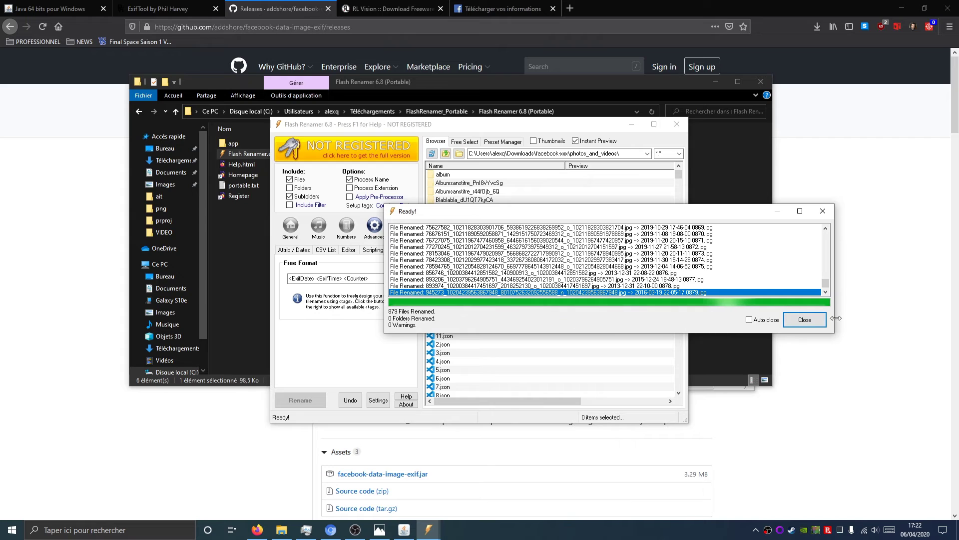
{"action": "left_click", "coordinate": [812, 320]}
Step: Switch to File Explorer and open the Albumsanstitre_r44fOjb_6Q album in facebook-xxx's photos_and_videos folder
{"action": "left_click", "coordinate": [228, 270]}
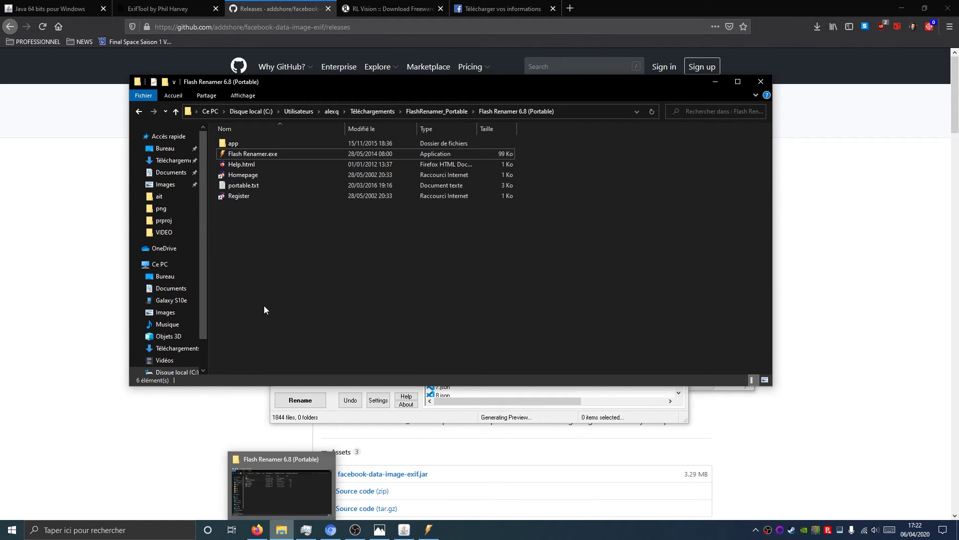
{"action": "left_click", "coordinate": [178, 113]}
{"action": "left_click", "coordinate": [178, 112]}
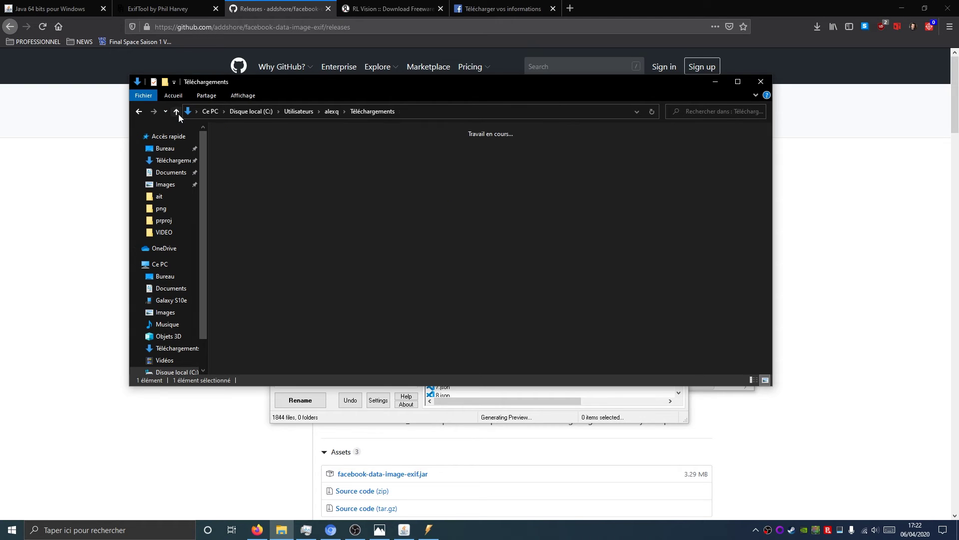
{"action": "left_click", "coordinate": [413, 184]}
{"action": "double_click", "coordinate": [413, 184]}
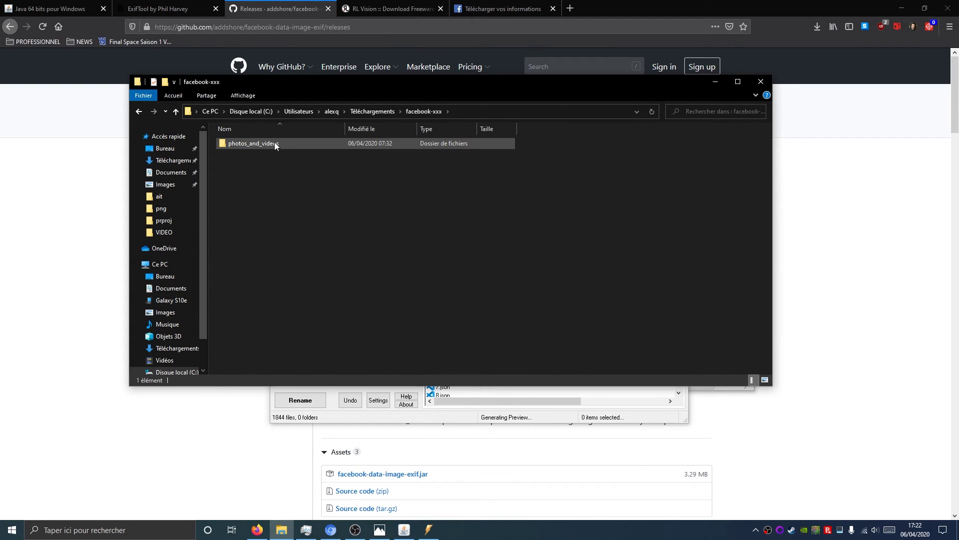
{"action": "double_click", "coordinate": [274, 142]}
{"action": "double_click", "coordinate": [261, 166]}
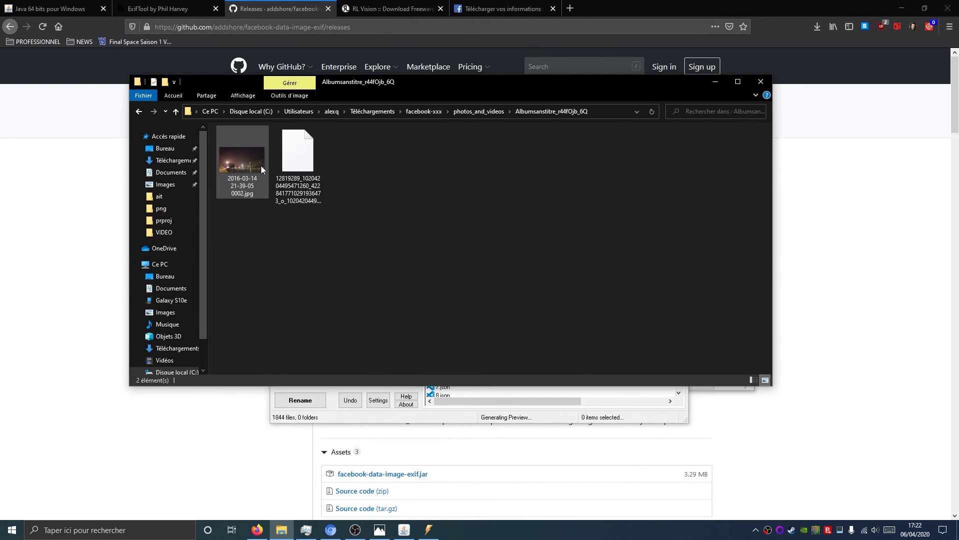
Step: Inspect the renamed photo's full filename and date in the details view, return to large thumbnails and view its file information
{"action": "left_click", "coordinate": [245, 162]}
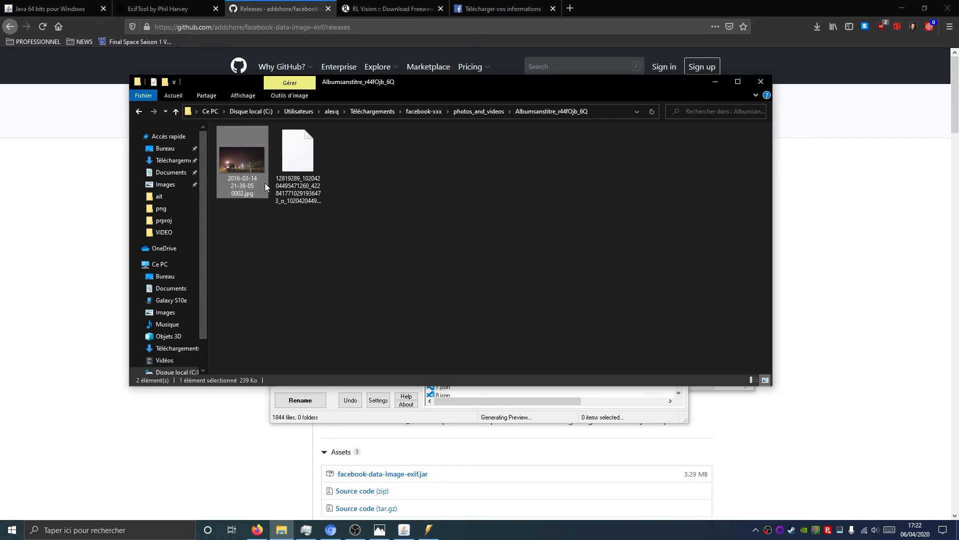
{"action": "left_click", "coordinate": [752, 379]}
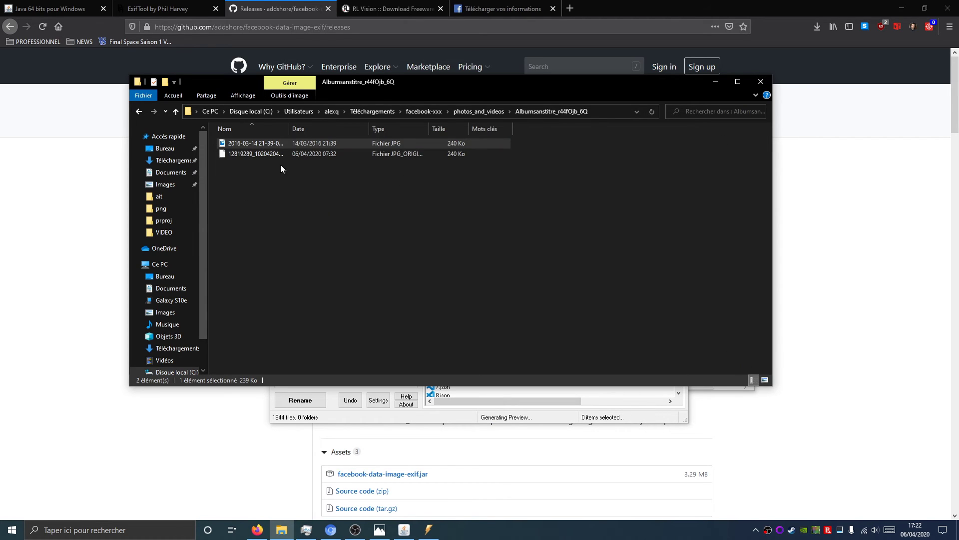
{"action": "double_click", "coordinate": [289, 129]}
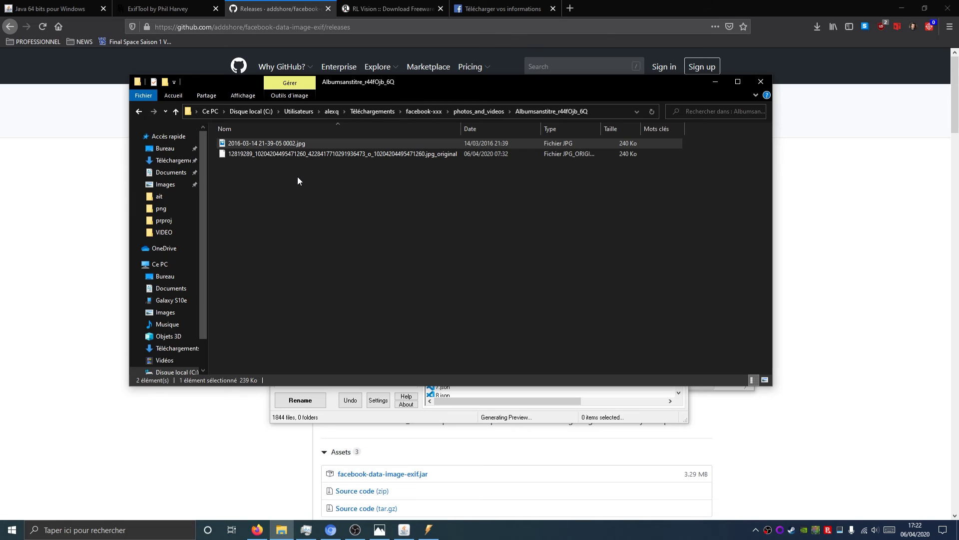
{"action": "mouse_move", "coordinate": [236, 142]}
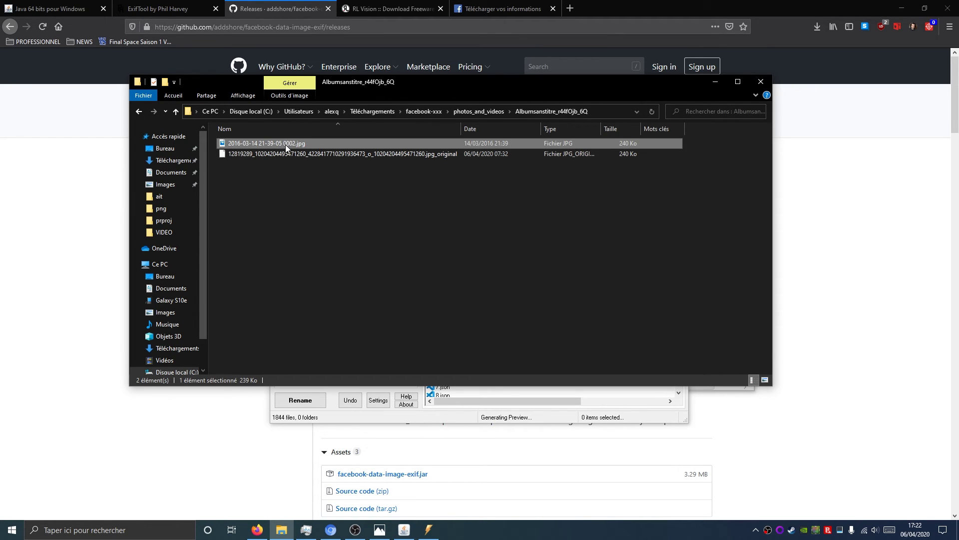
{"action": "mouse_move", "coordinate": [286, 145]}
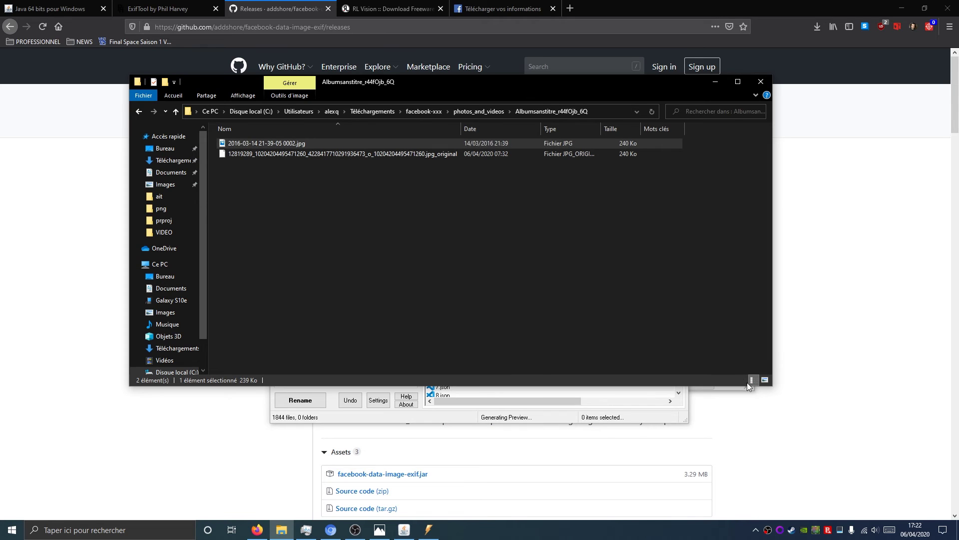
{"action": "left_click", "coordinate": [764, 380]}
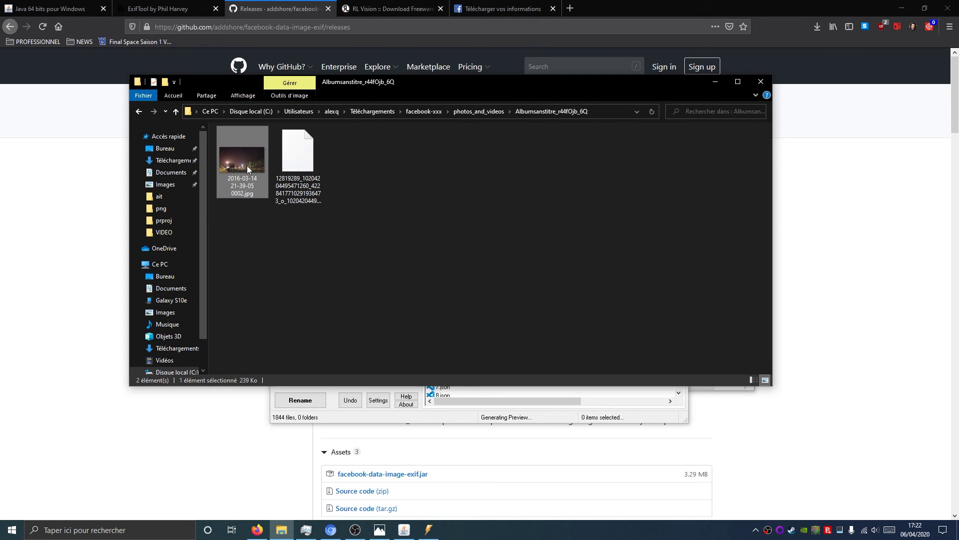
{"action": "right_click", "coordinate": [247, 166]}
{"action": "left_click", "coordinate": [549, 357]}
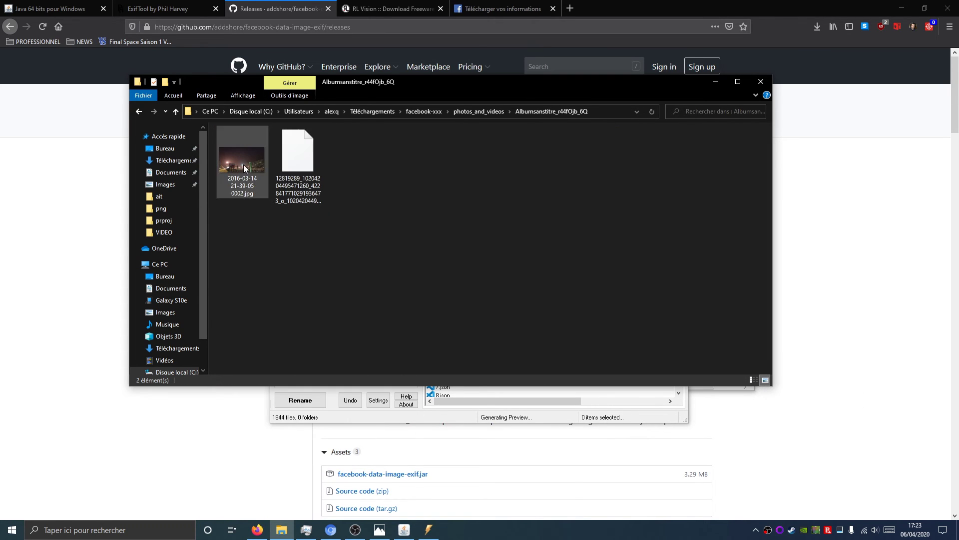
{"action": "mouse_move", "coordinate": [252, 194]}
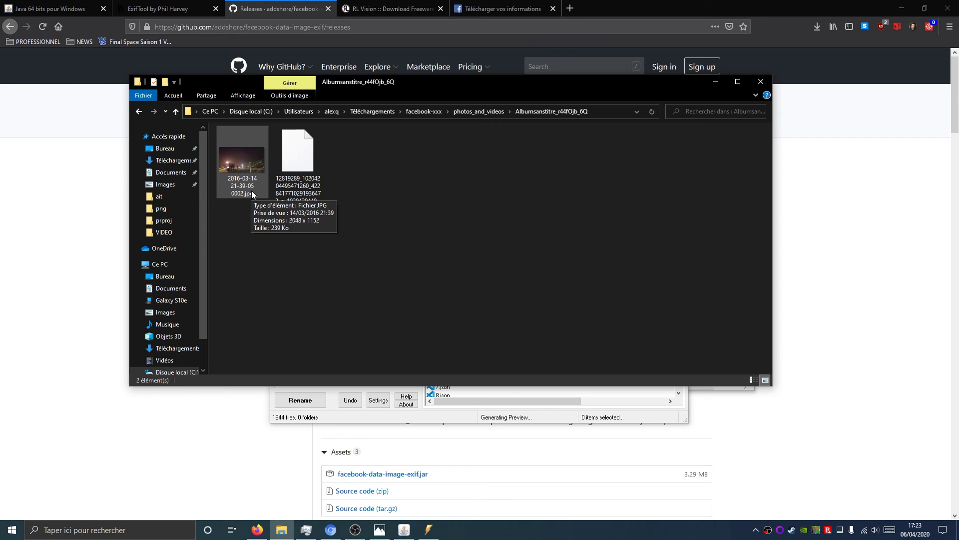